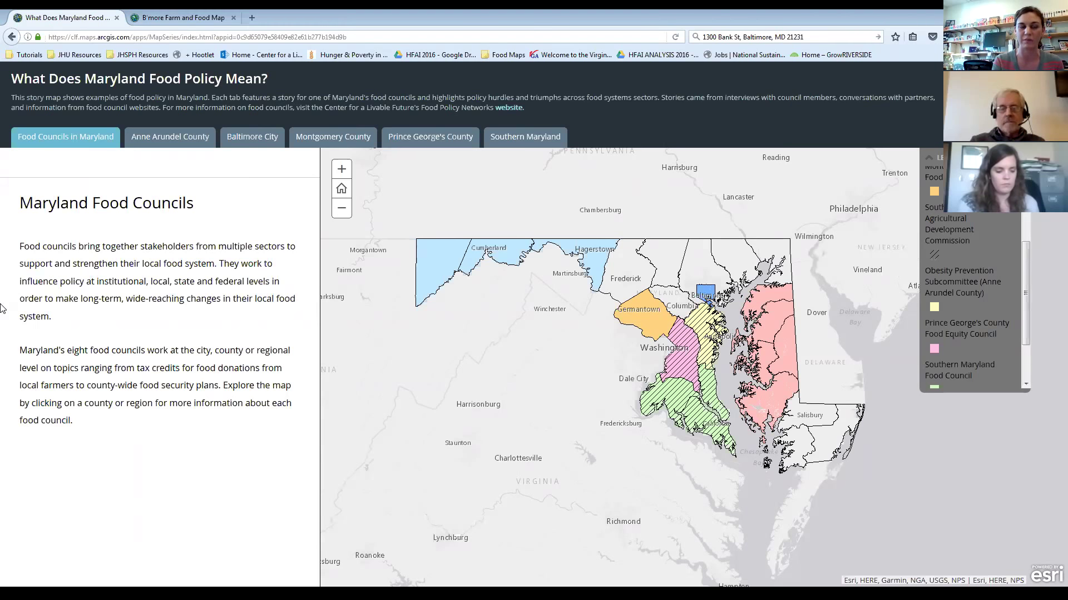
Step: Open the Anne Arundel County story and go to its opening section on uniting summer meals with local food
left_click_drag(61, 137, 98, 136)
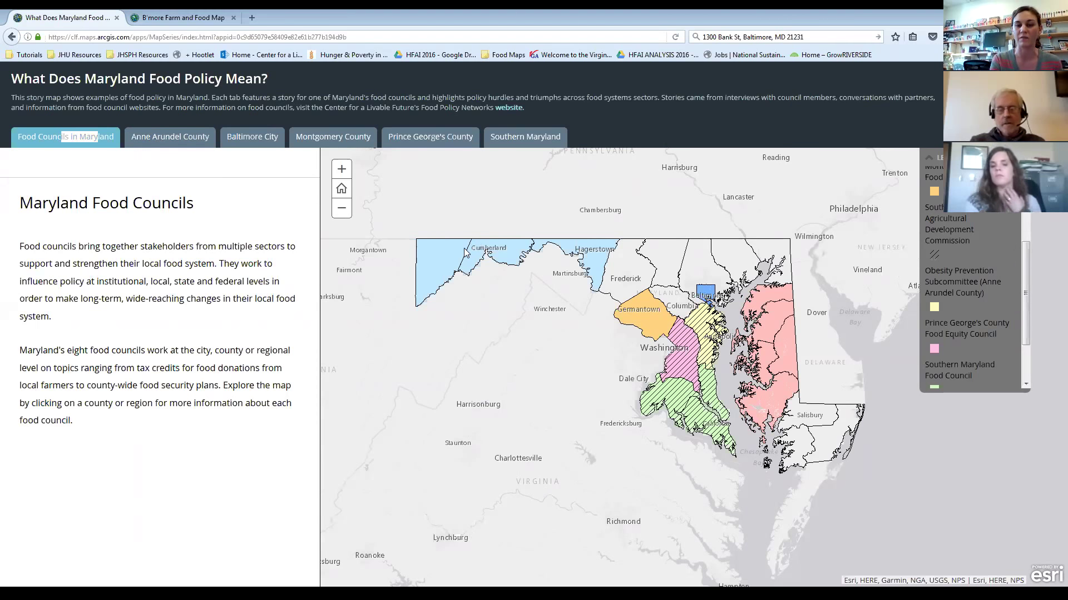
left_click_drag(464, 252, 148, 238)
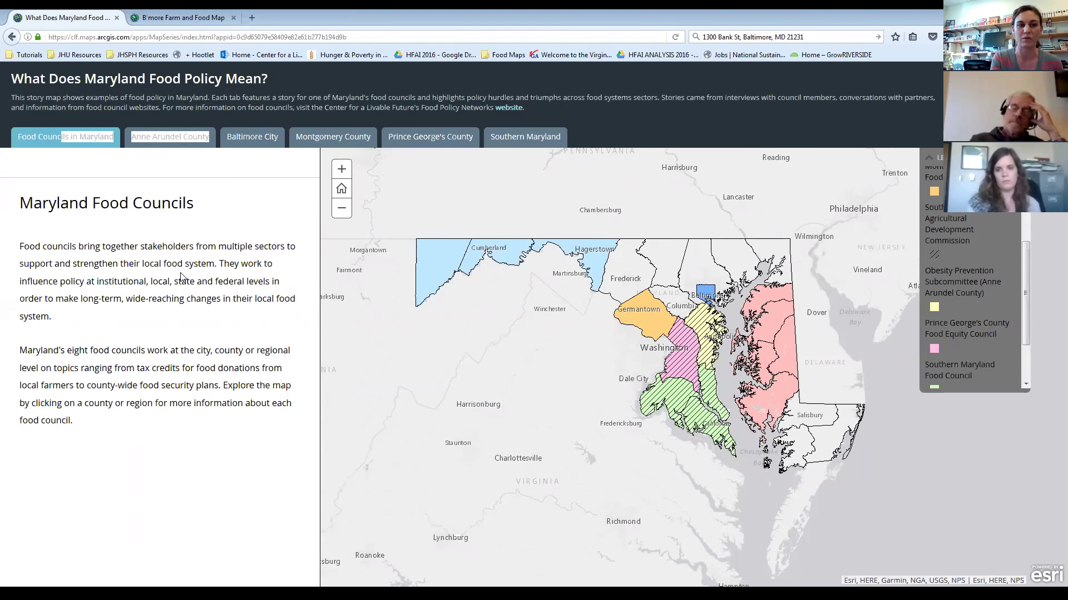
left_click(173, 138)
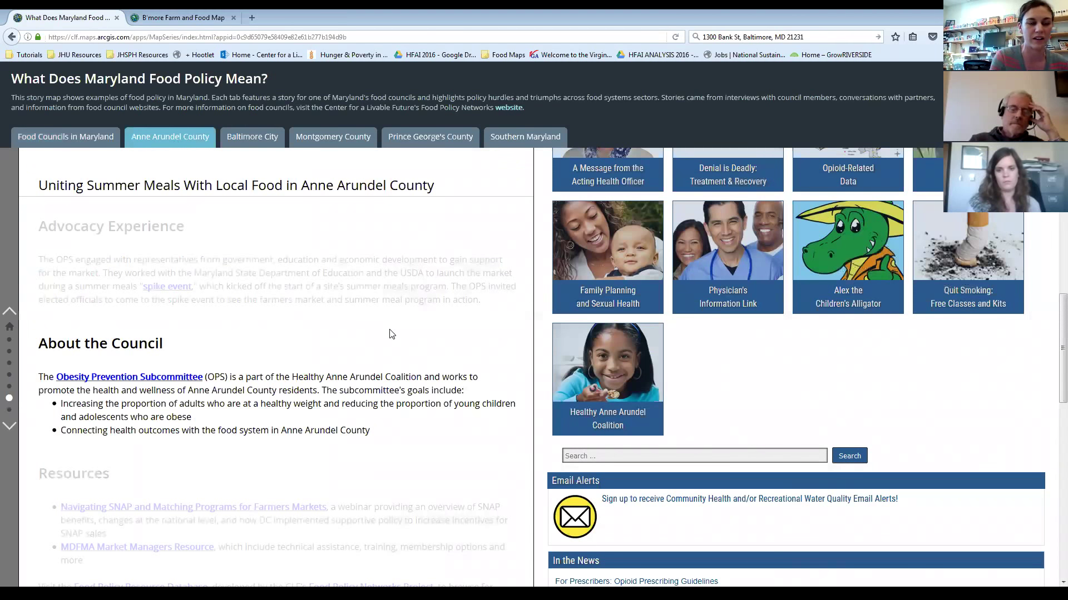
left_click(9, 328)
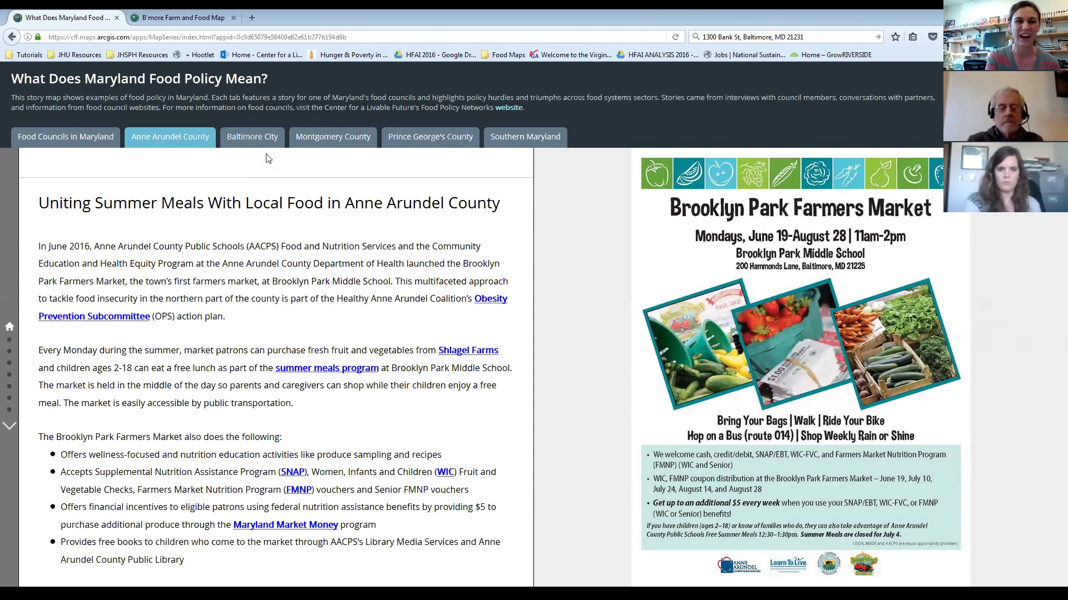
Step: Browse the Baltimore City, Montgomery County and Anne Arundel County stories, ending at the opening section of the Baltimore City story
double_click(249, 138)
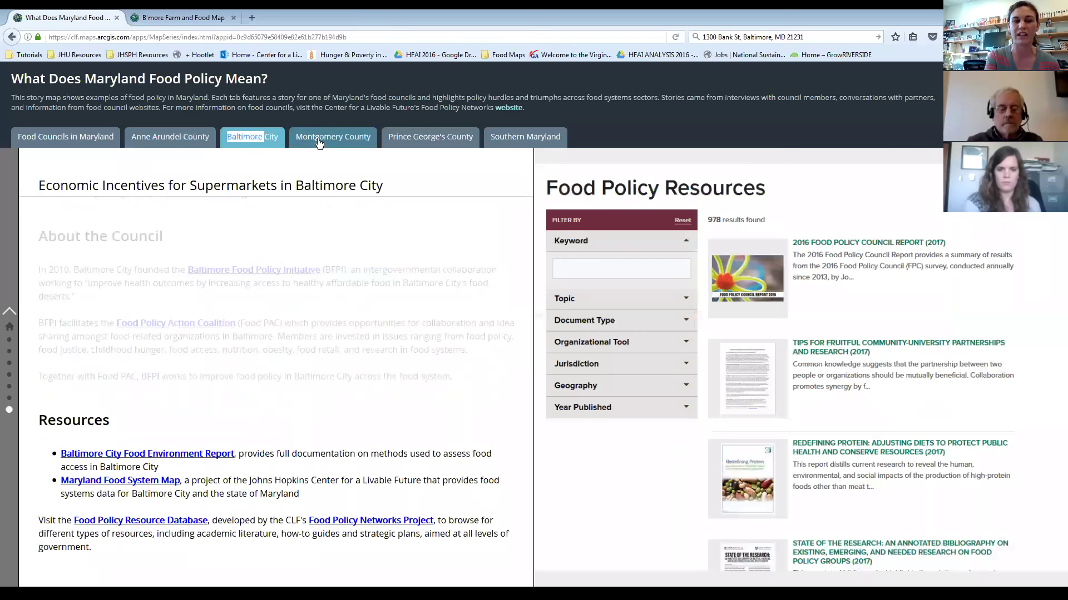
double_click(318, 139)
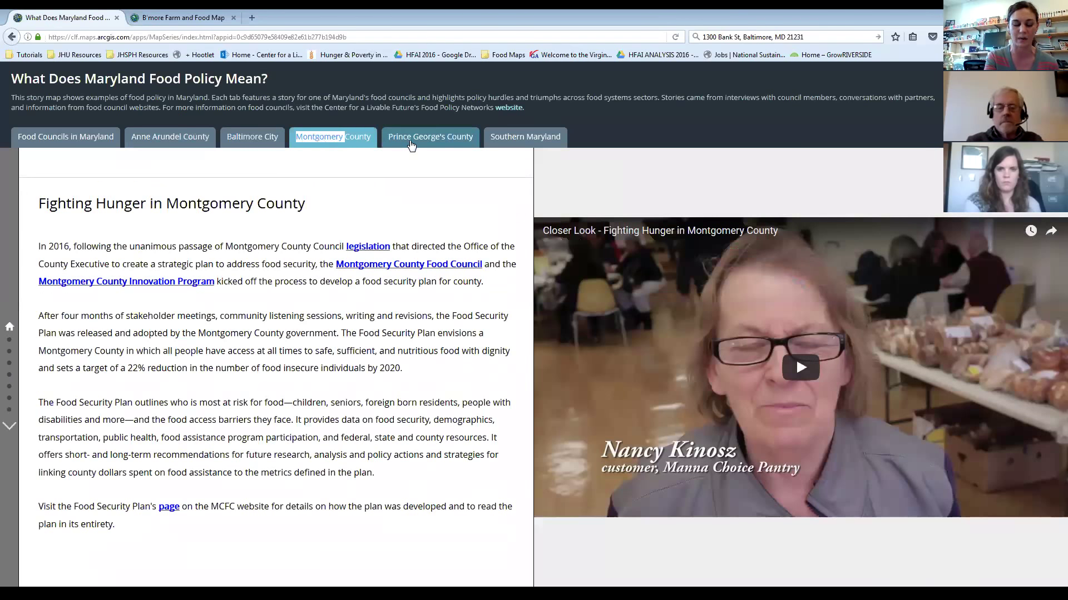
left_click(185, 138)
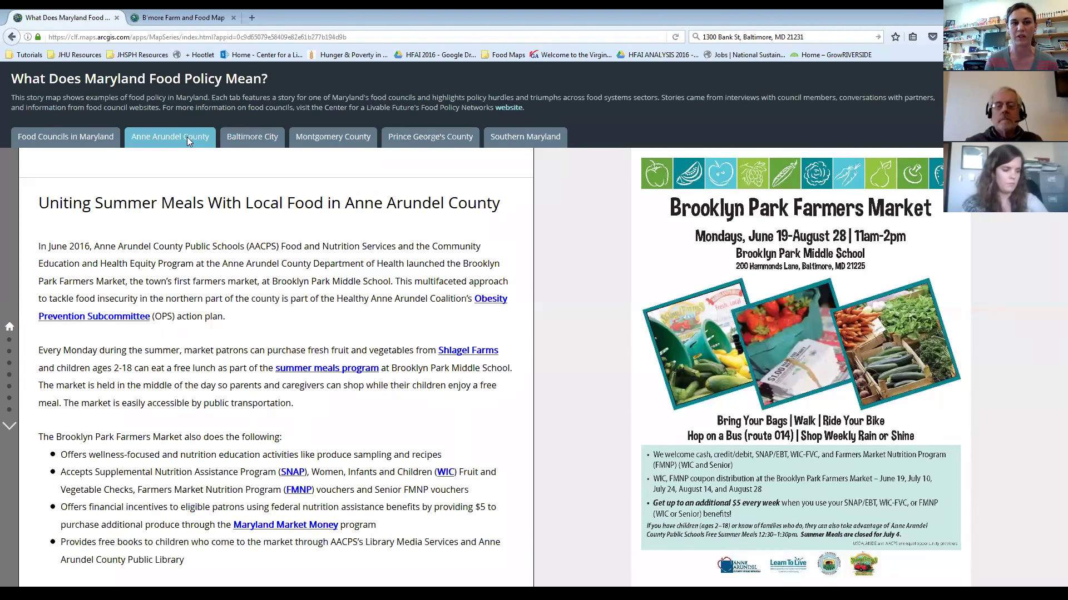
left_click(267, 140)
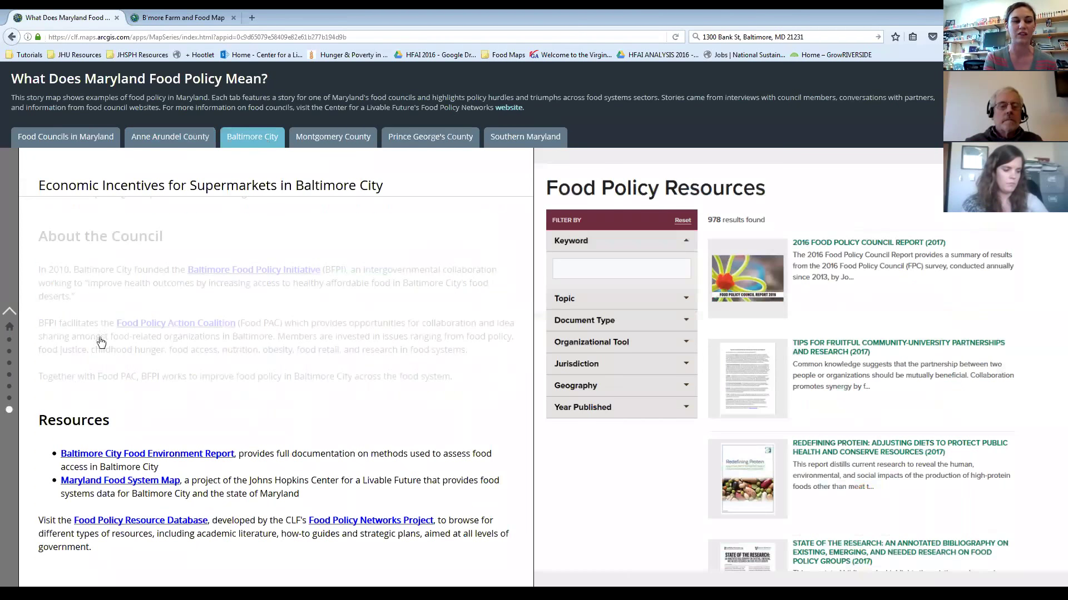
left_click(9, 328)
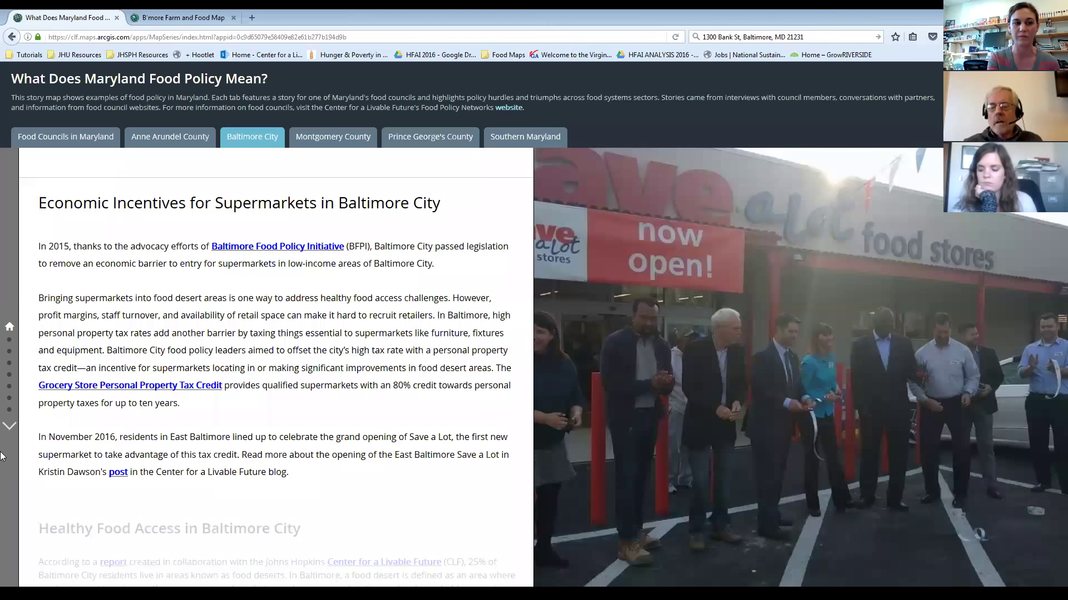
Step: Go through the Baltimore City story section by section, from Healthy Food Access in Baltimore City to Resources
left_click(9, 340)
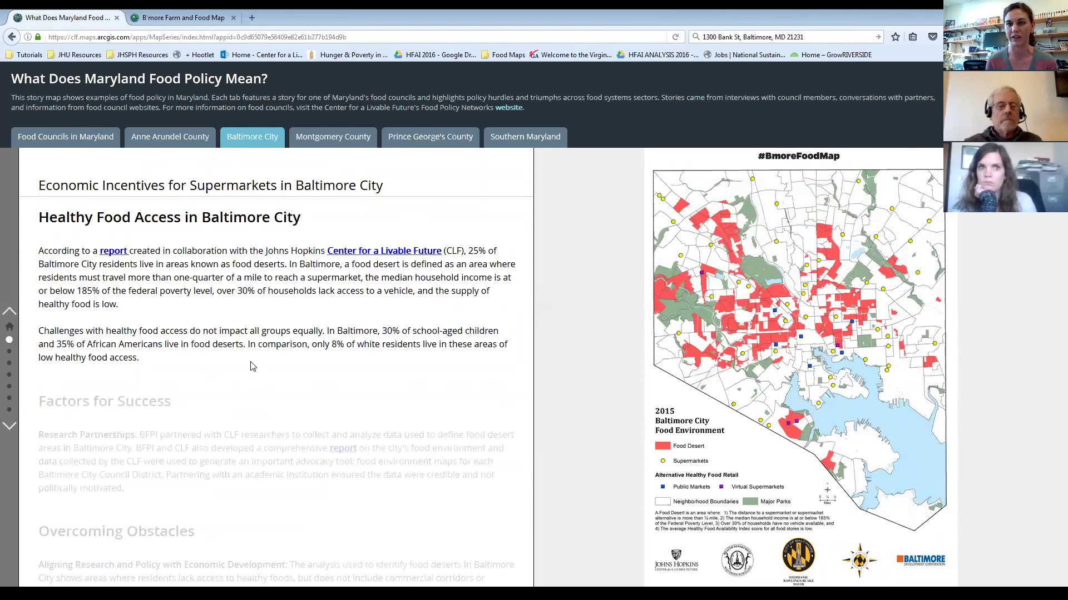
left_click(10, 352)
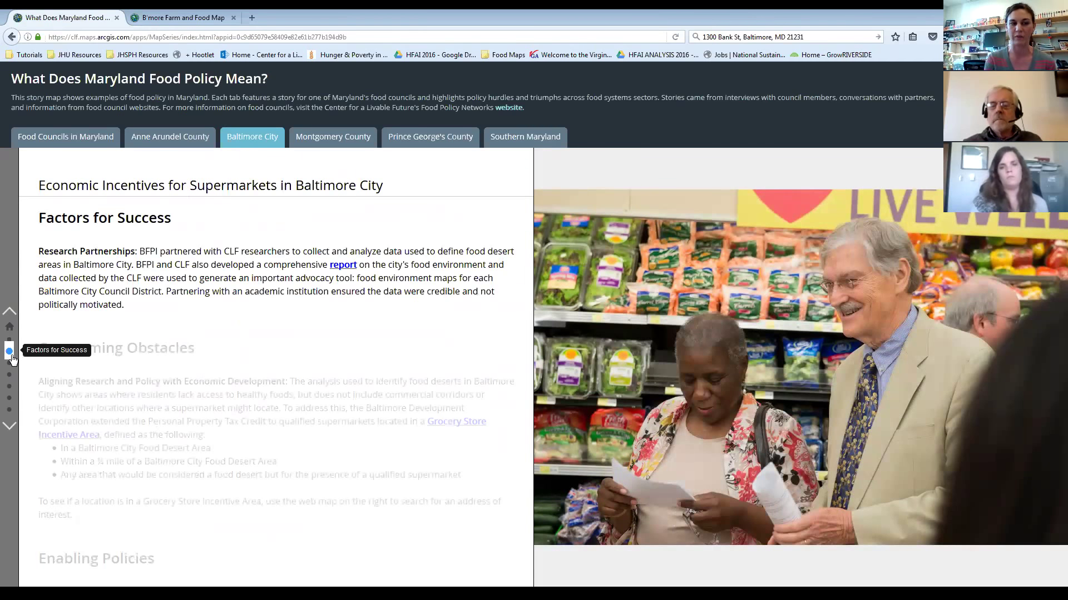
left_click(10, 363)
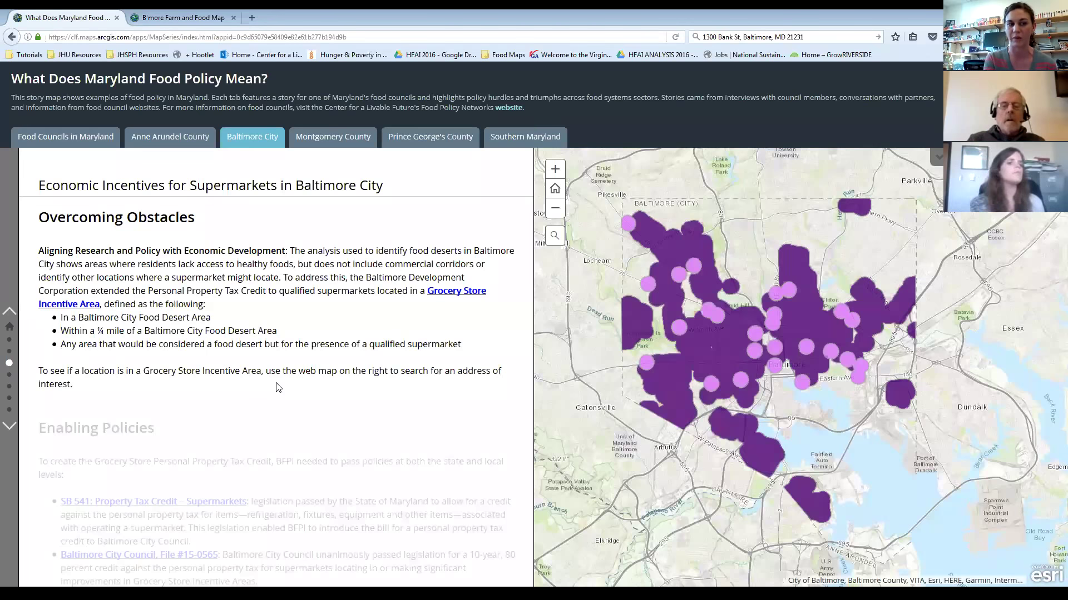
left_click(9, 377)
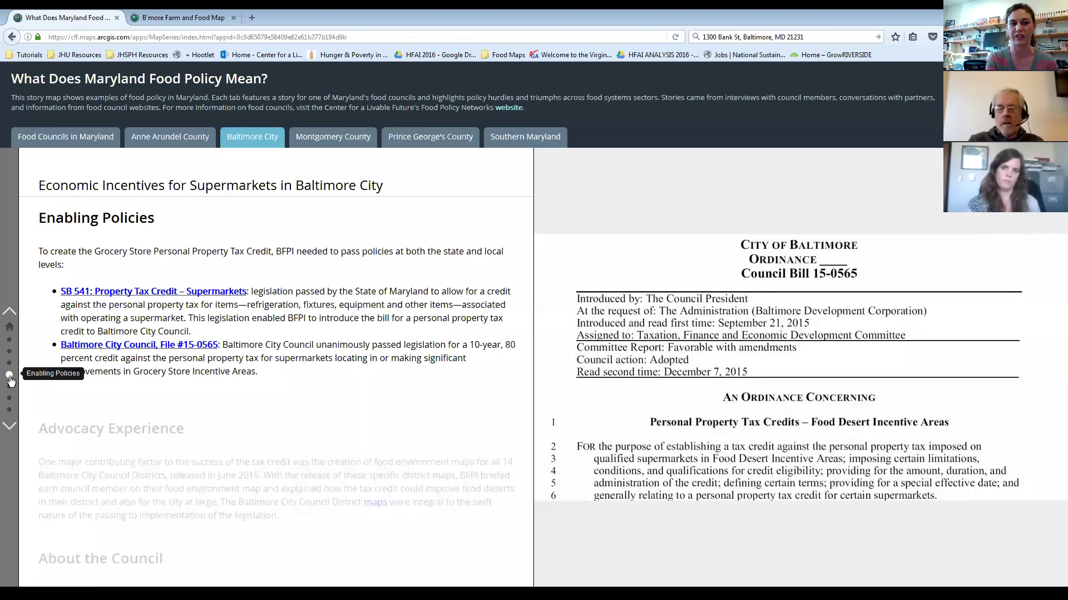
left_click(9, 385)
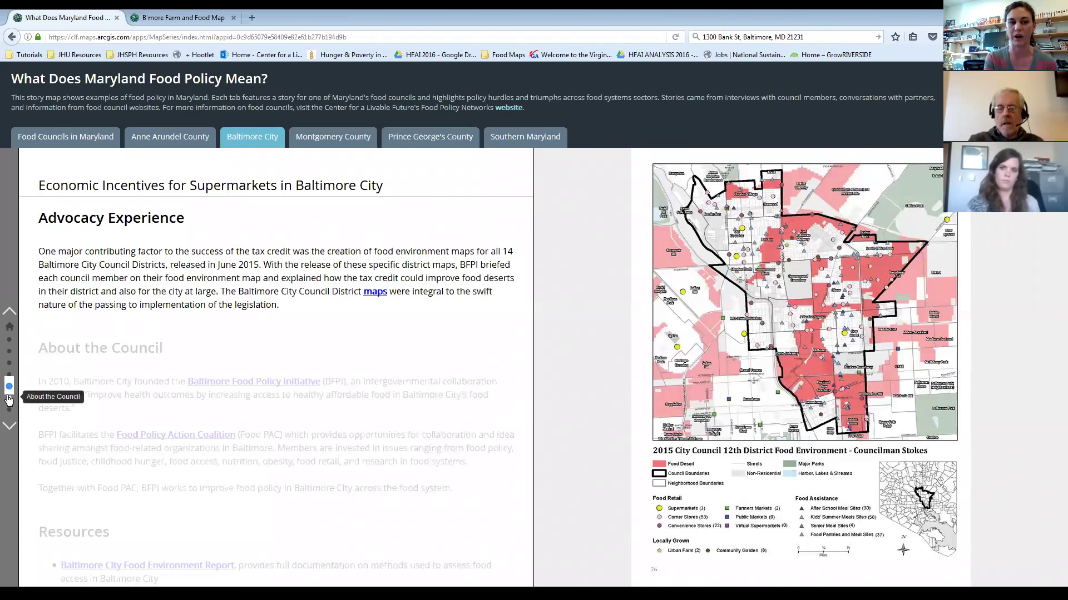
left_click(9, 398)
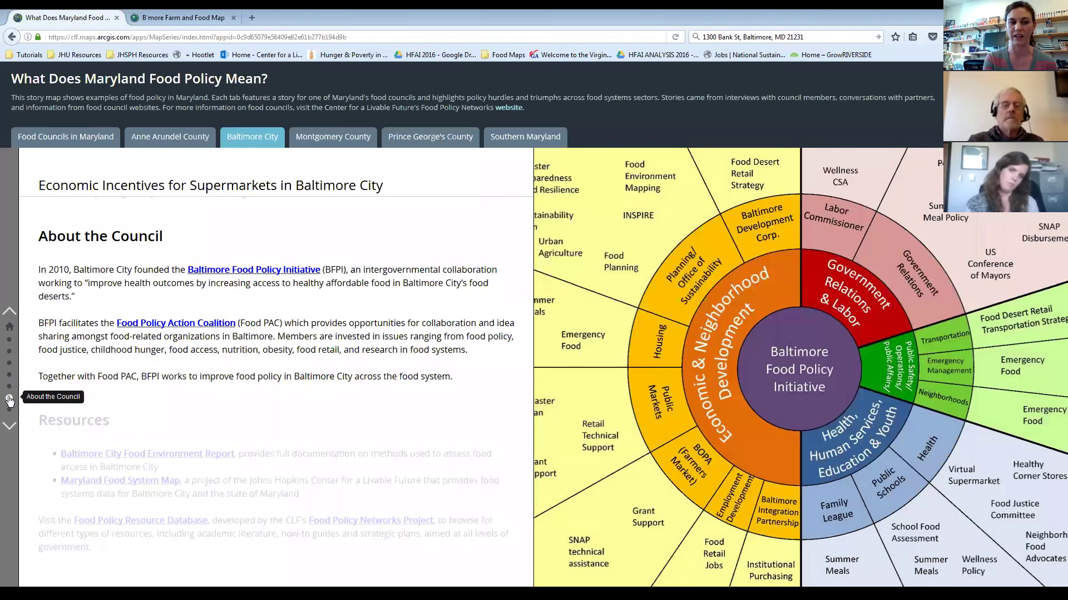
left_click(9, 411)
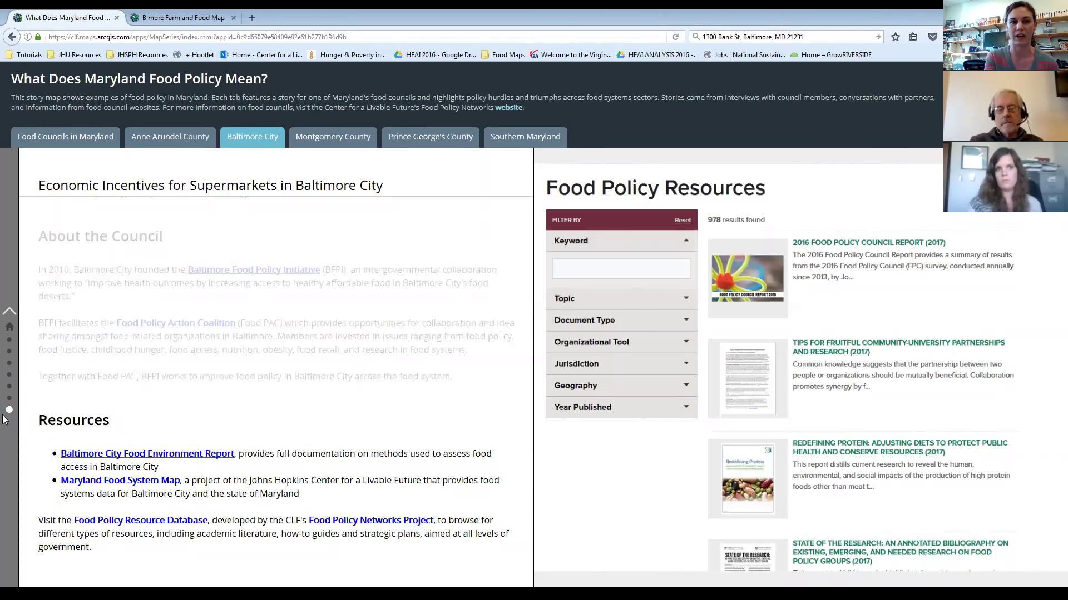
Step: Switch to the B'more Farm and Food Map and view its Restaurants, Markets and Mobile locations, returning to Farms
left_click(152, 14)
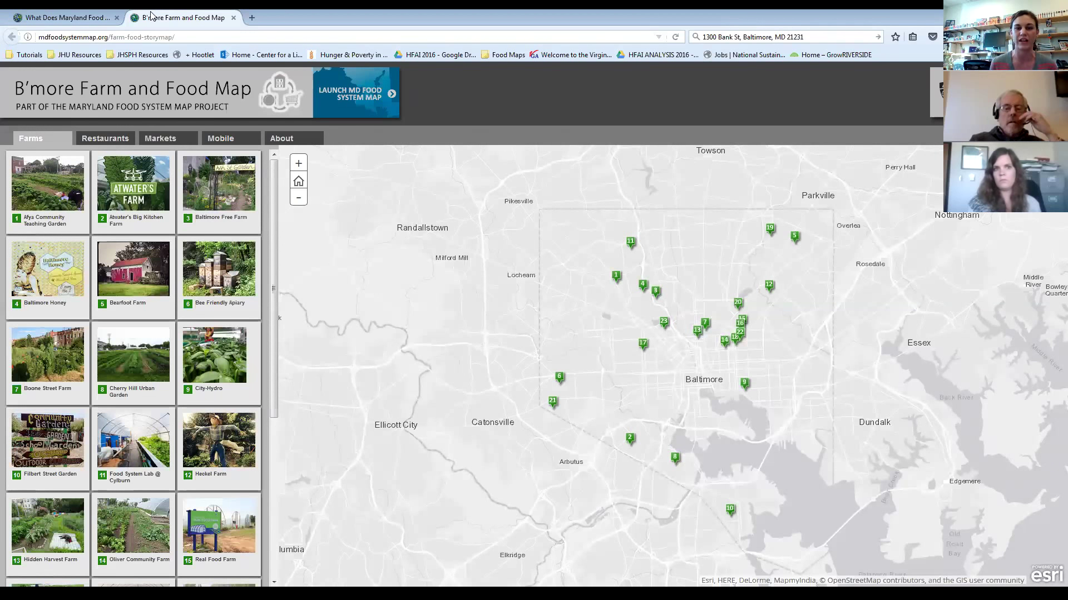
left_click_drag(459, 288, 351, 257)
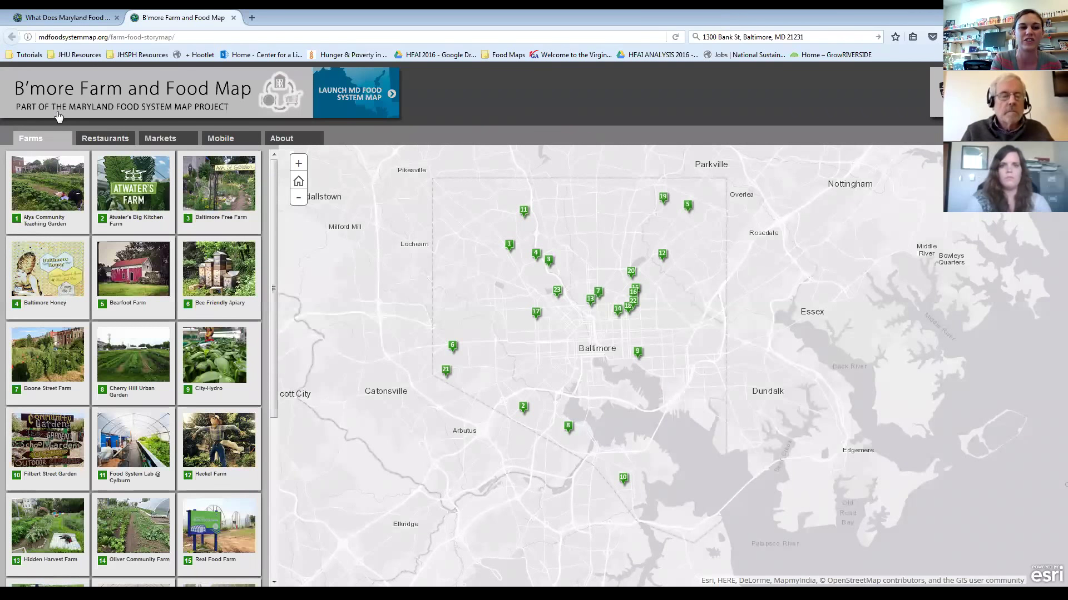
left_click(101, 138)
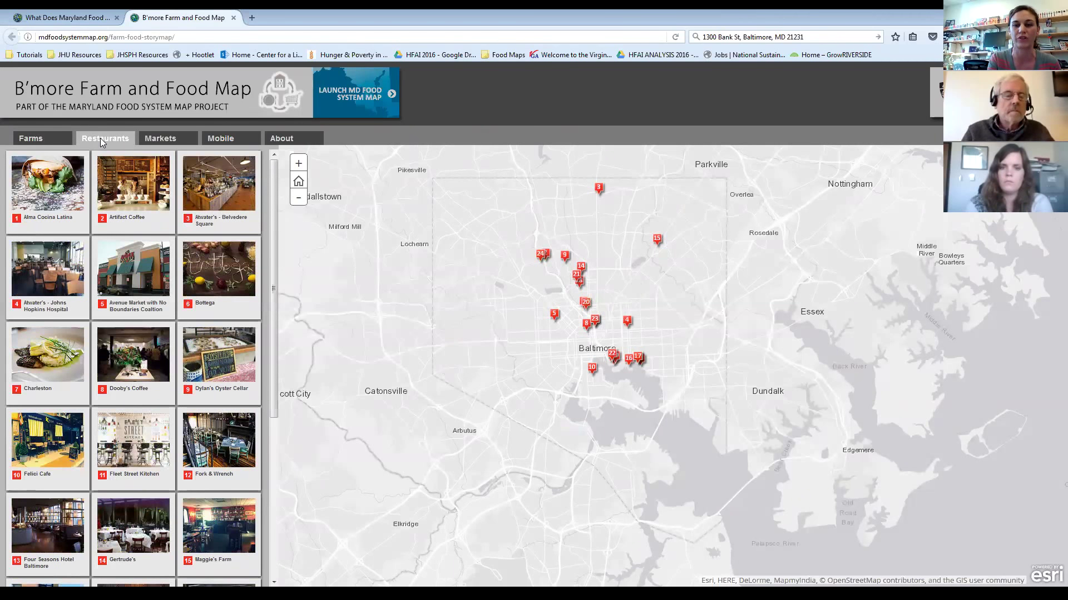
left_click(167, 139)
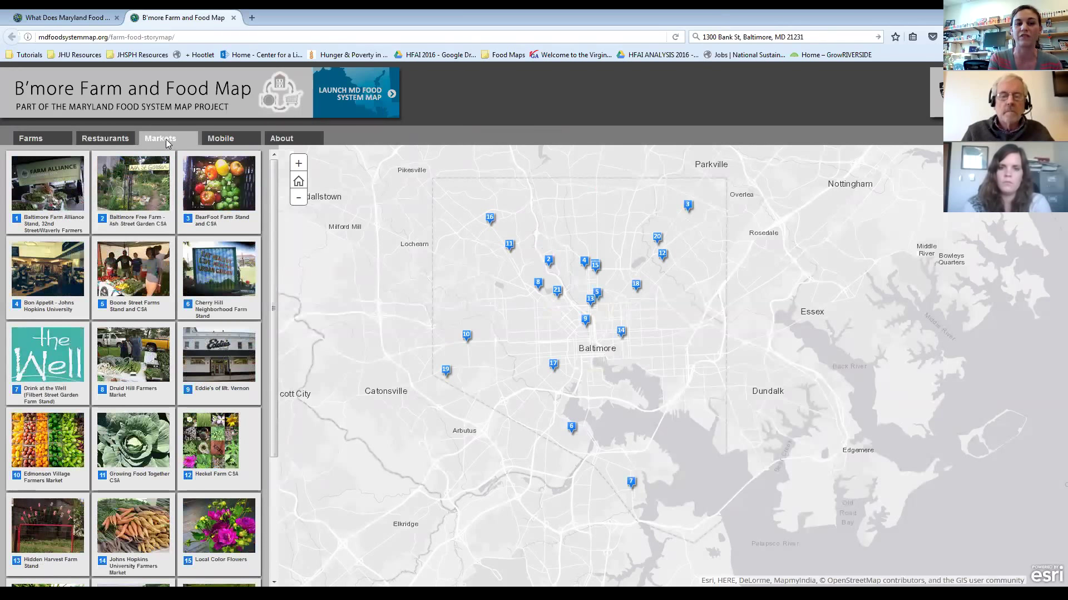
left_click(223, 139)
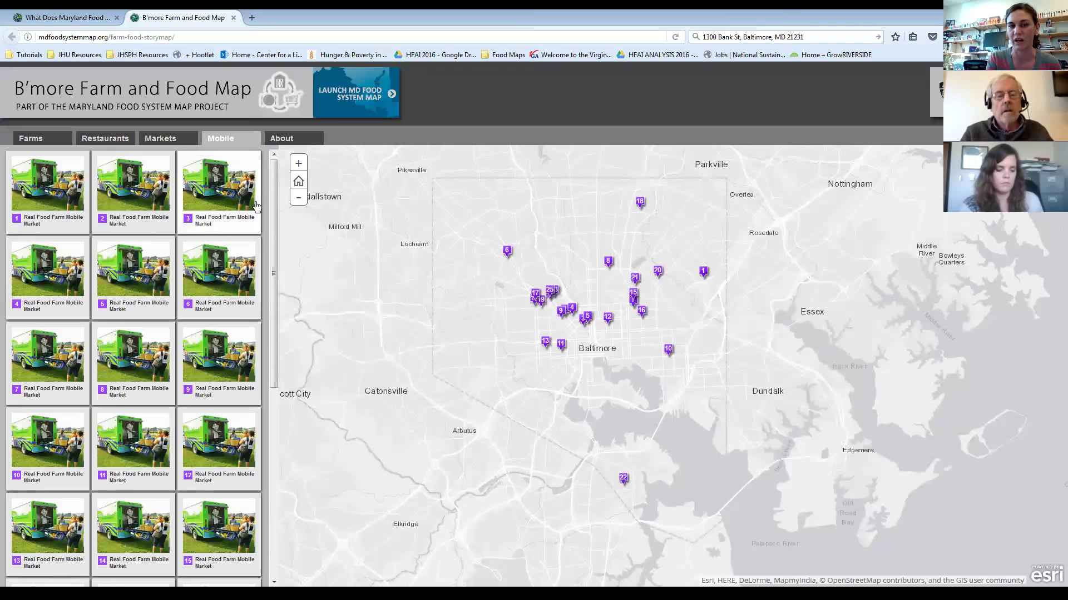
left_click(49, 139)
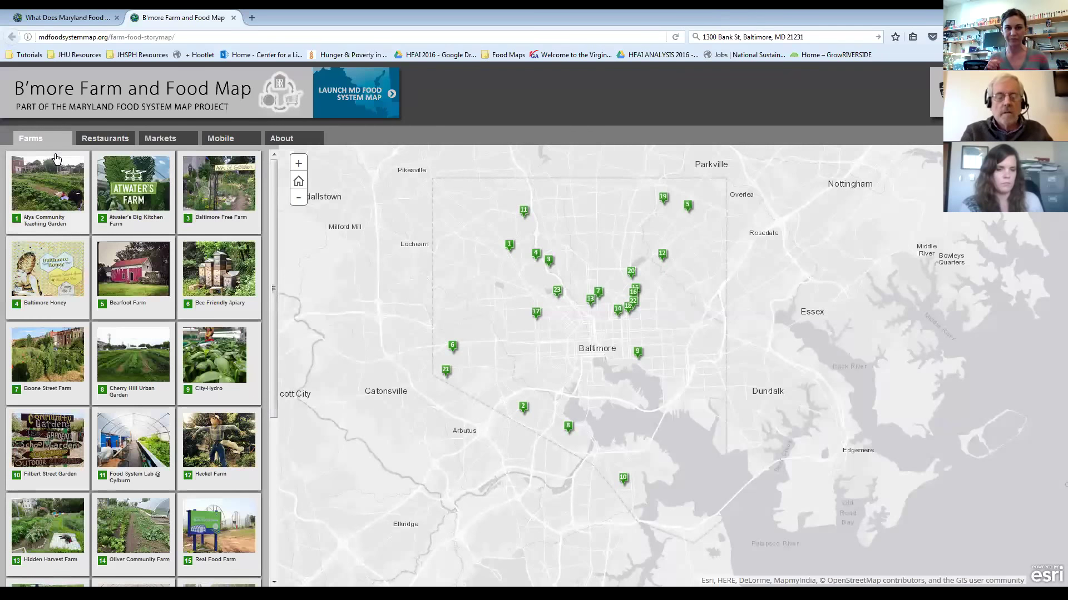
Step: View the map details for Afya Community Teaching Garden and Bearfoot Farm, including where Bearfoot Farm's products are available
left_click(55, 159)
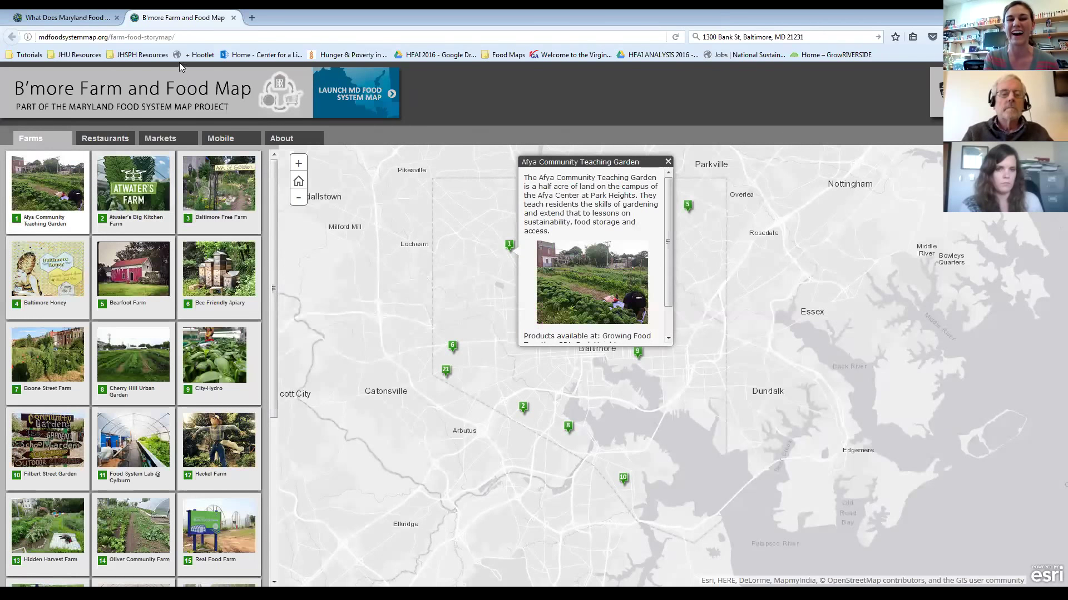
left_click(668, 161)
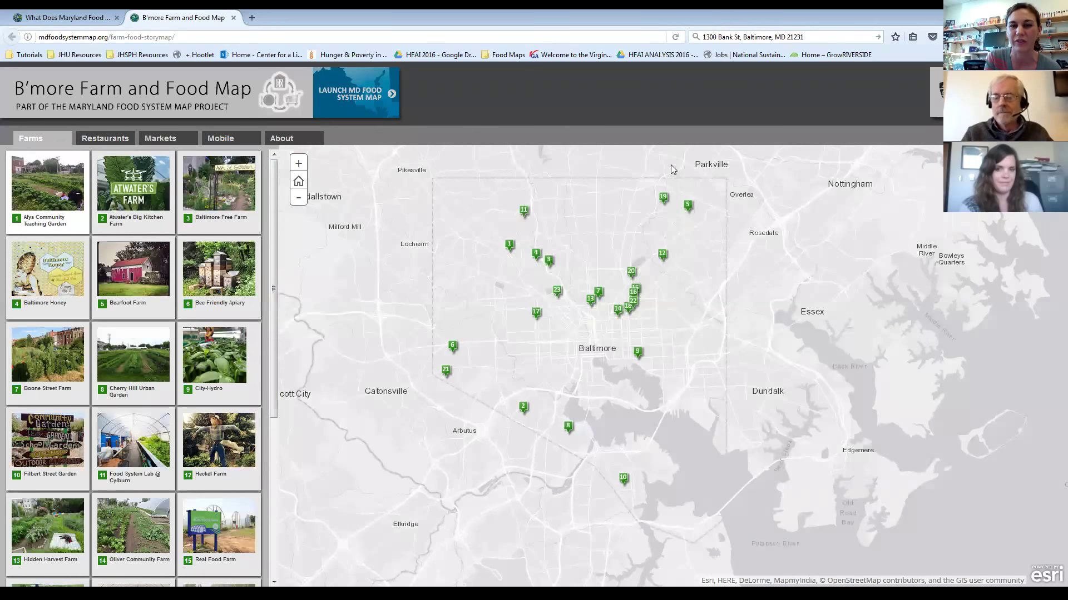
left_click(688, 207)
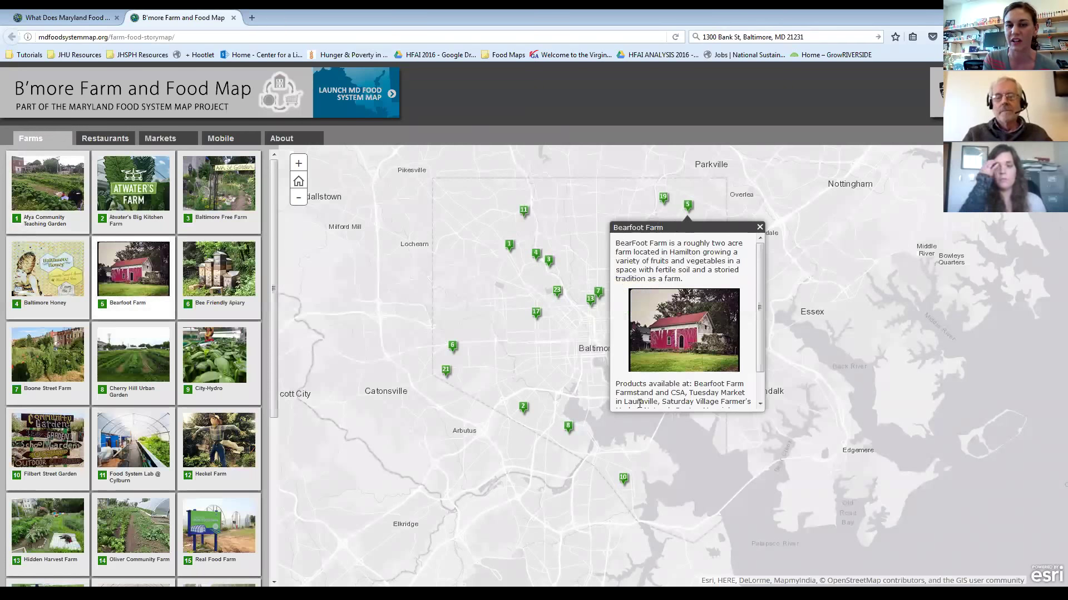
left_click_drag(761, 297, 760, 333)
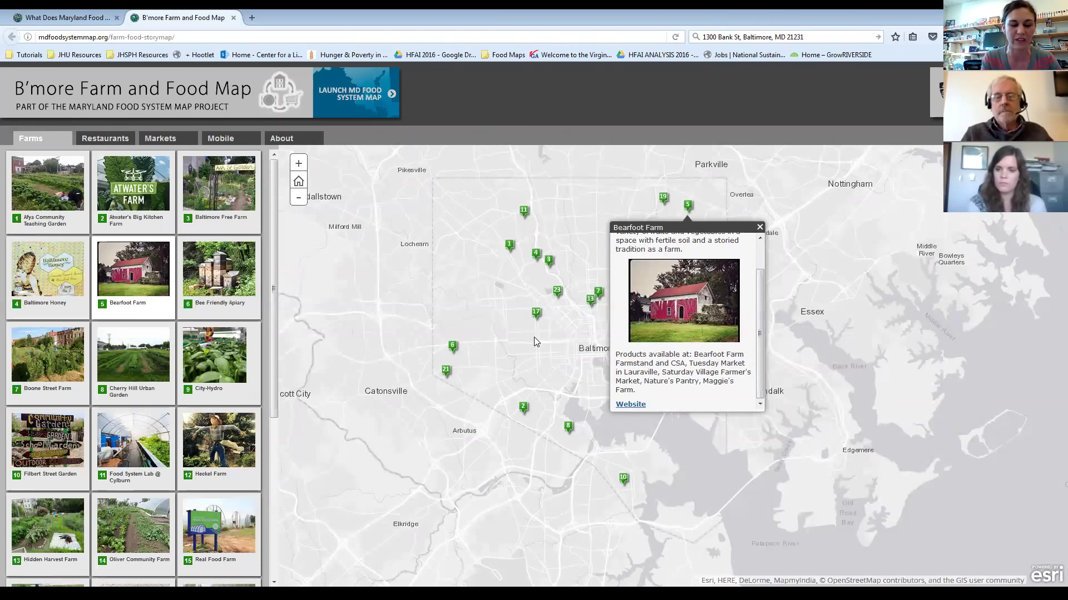
Step: Narrow the farm list to central and east Baltimore and view the details of Hidden Harvest Farm
left_click_drag(523, 295, 598, 358)
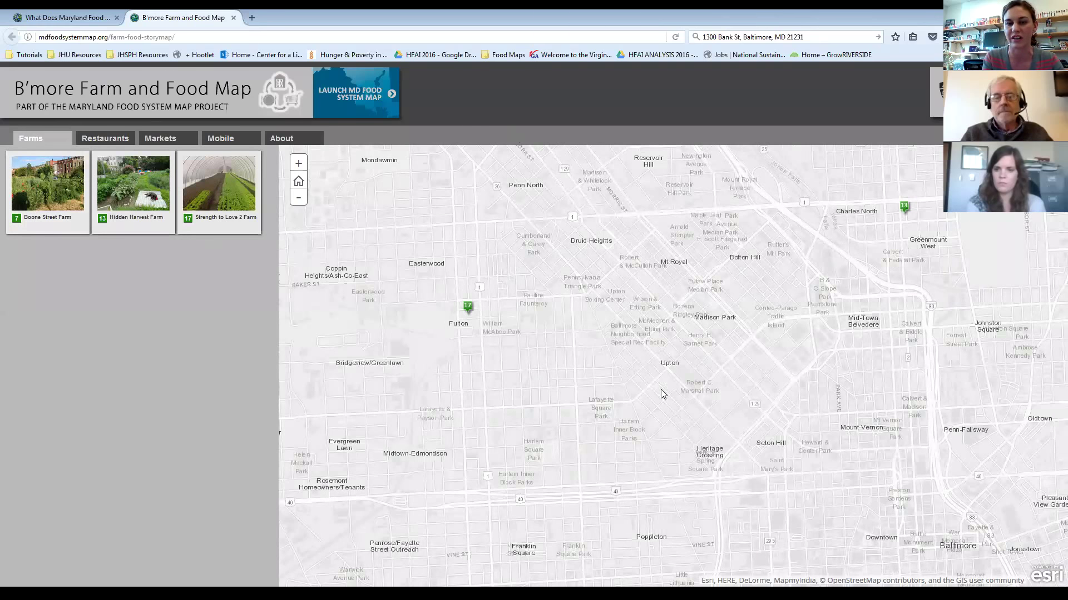
left_click(153, 208)
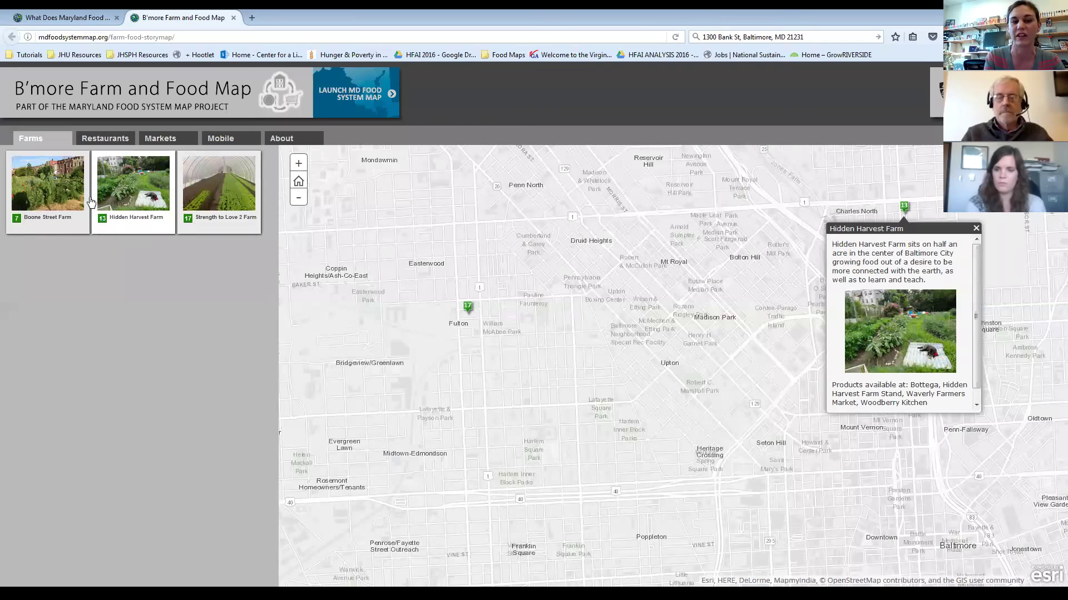
left_click_drag(725, 326, 553, 337)
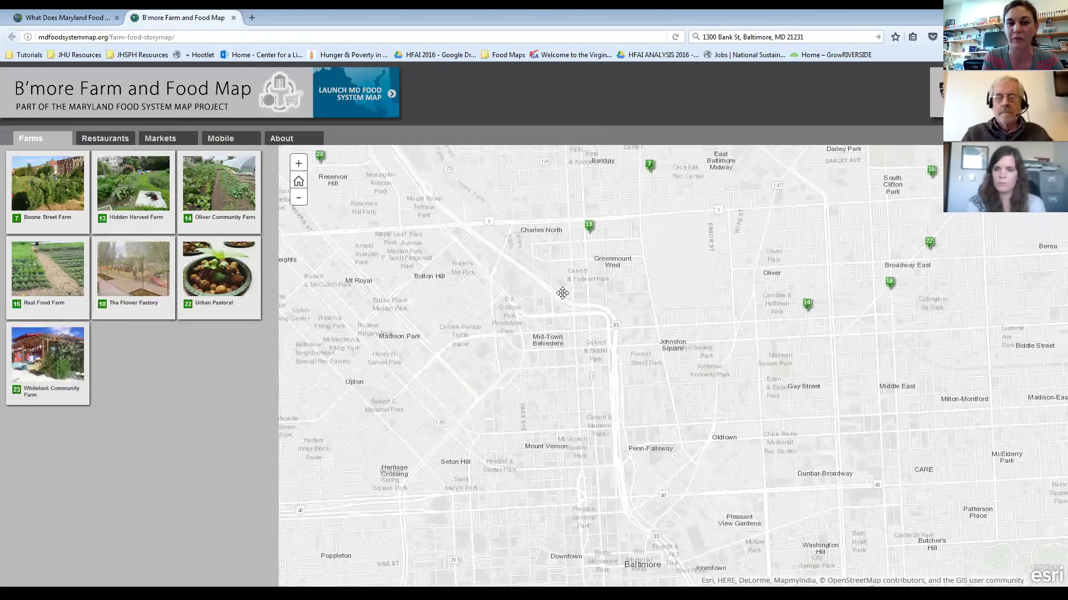
left_click_drag(561, 292, 450, 379)
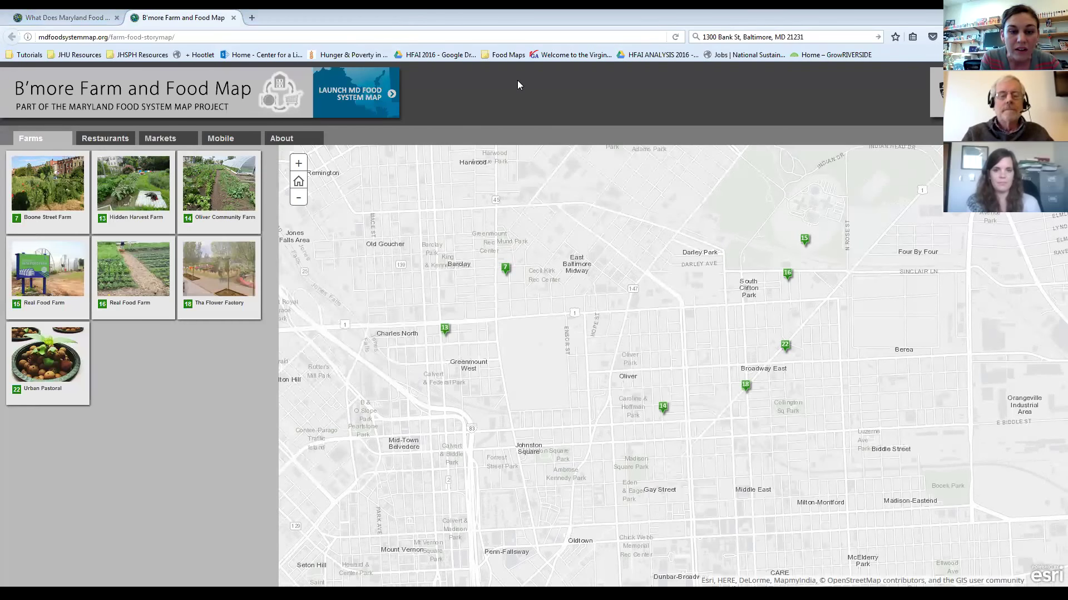
Step: Switch to ArcGIS Online and open the form for creating a public account with manually entered information
key("alt+Tab")
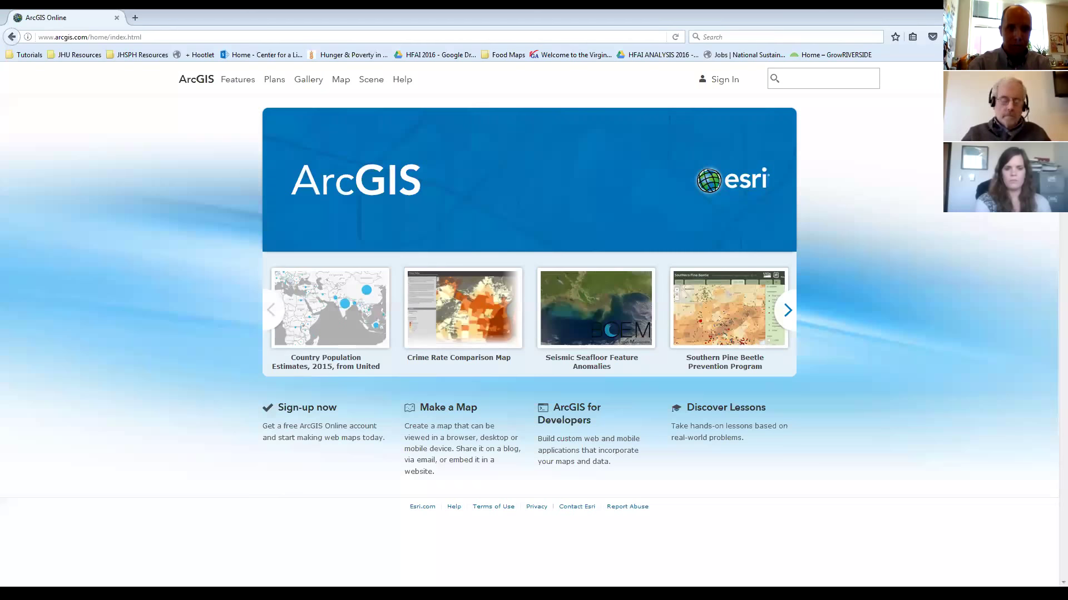
left_click(400, 344)
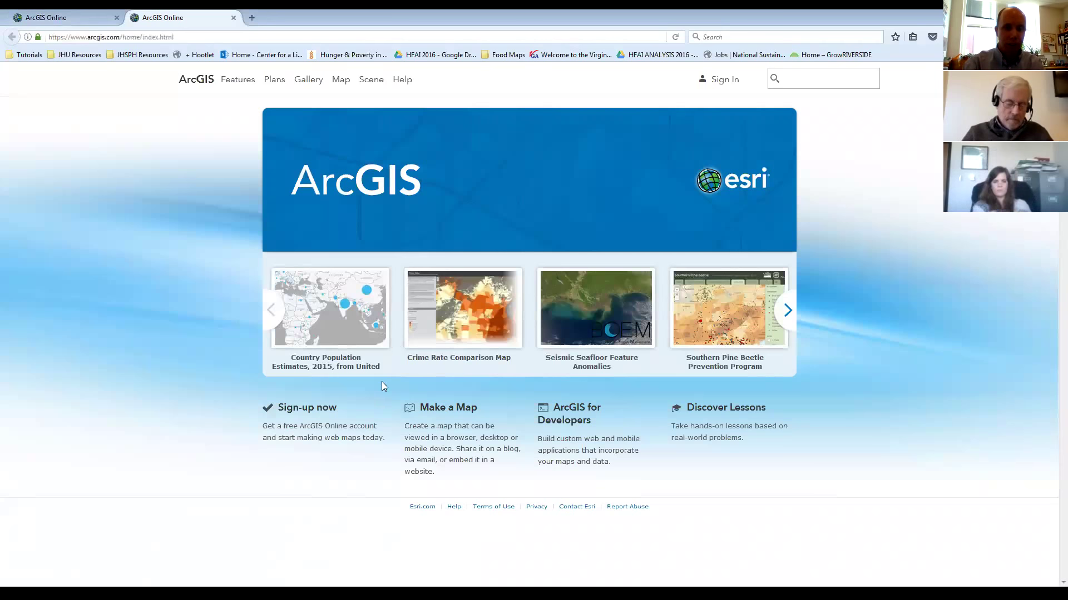
left_click(323, 412)
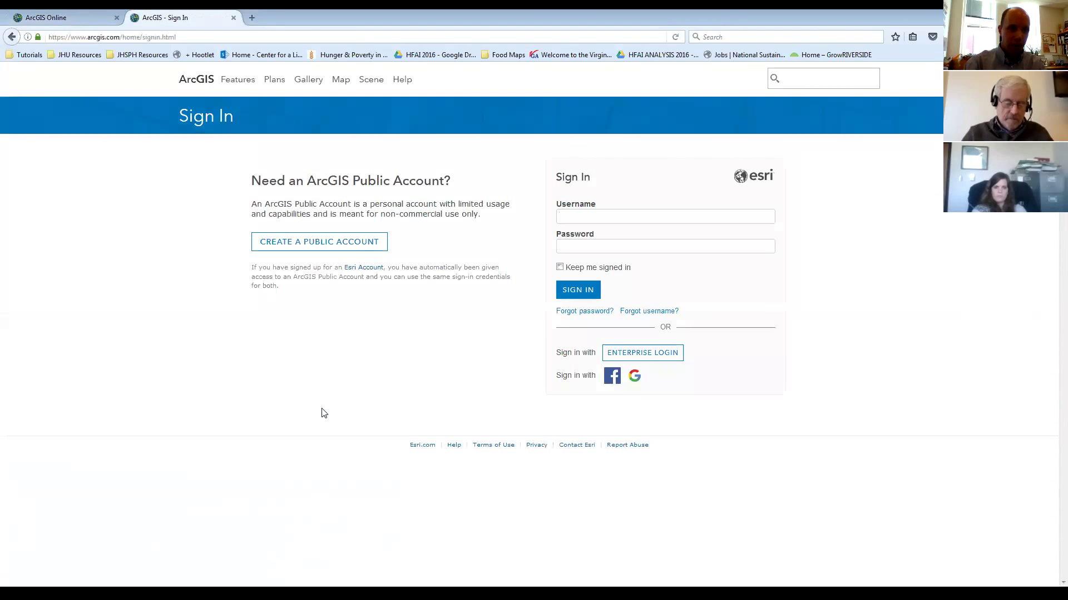
left_click(327, 248)
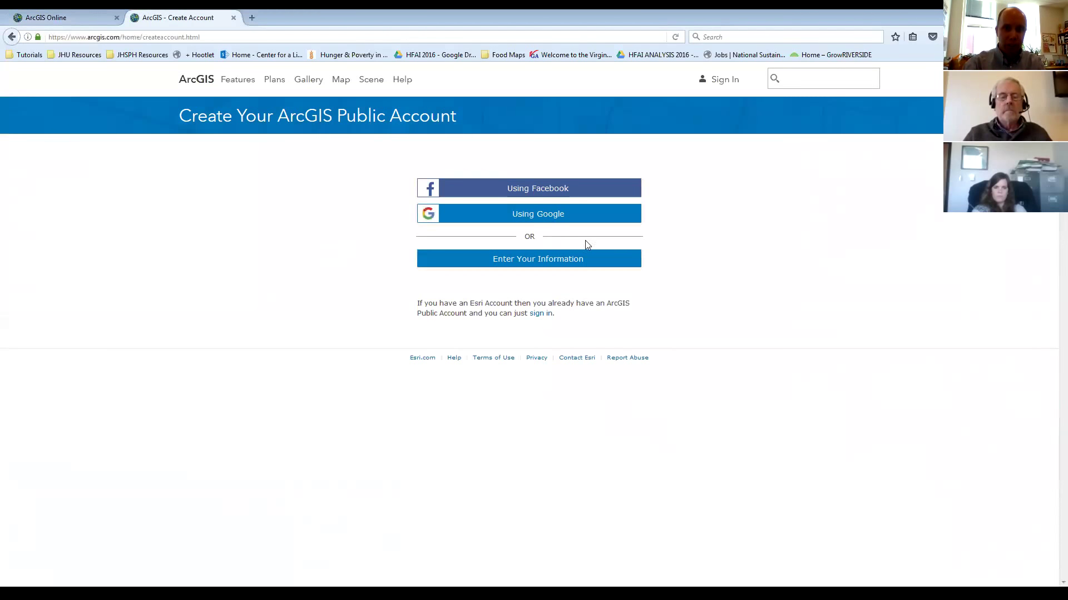
left_click(577, 261)
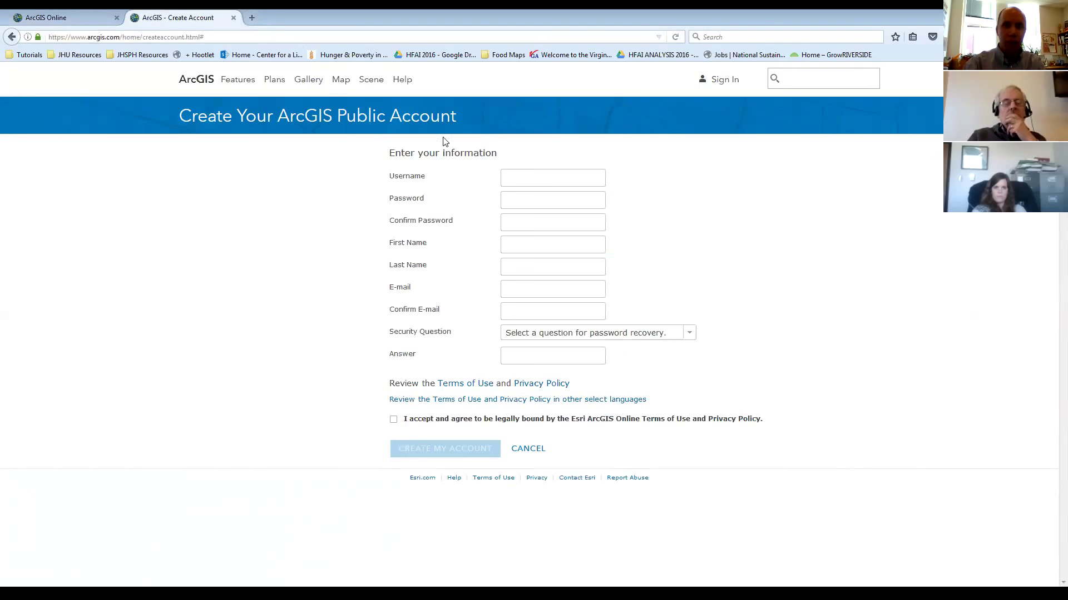
Step: Sign in to ArcGIS Online with the account's username and password, and open the account's content
left_click(731, 83)
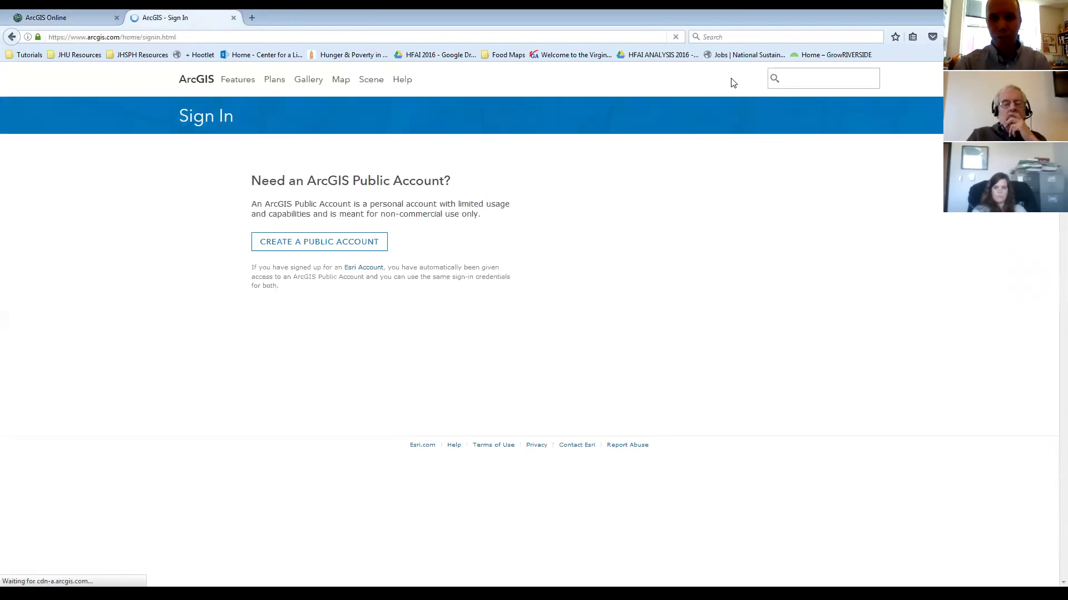
left_click(568, 212)
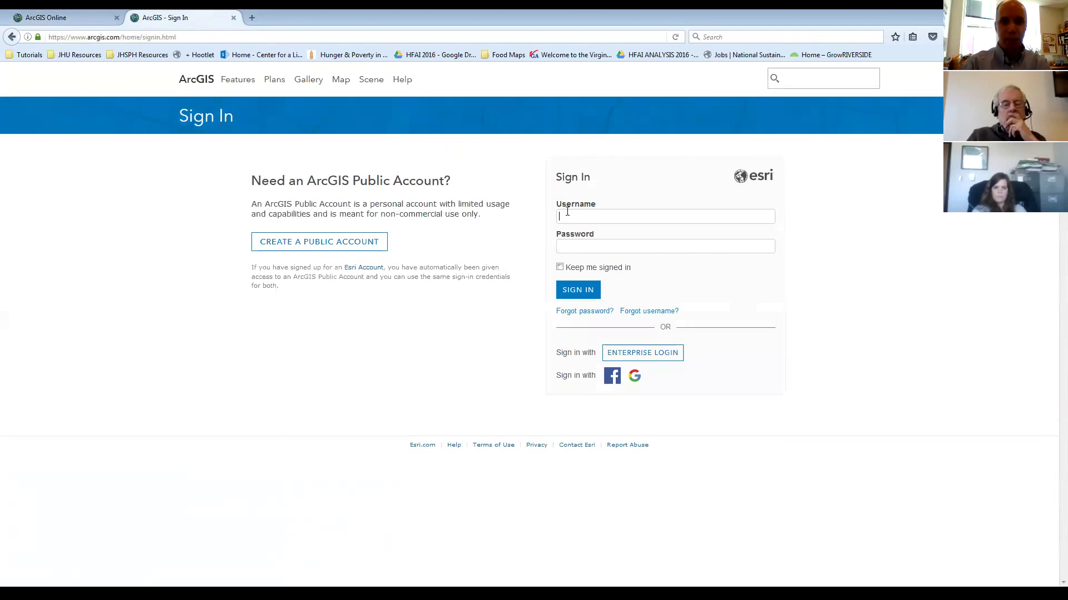
type("Jae")
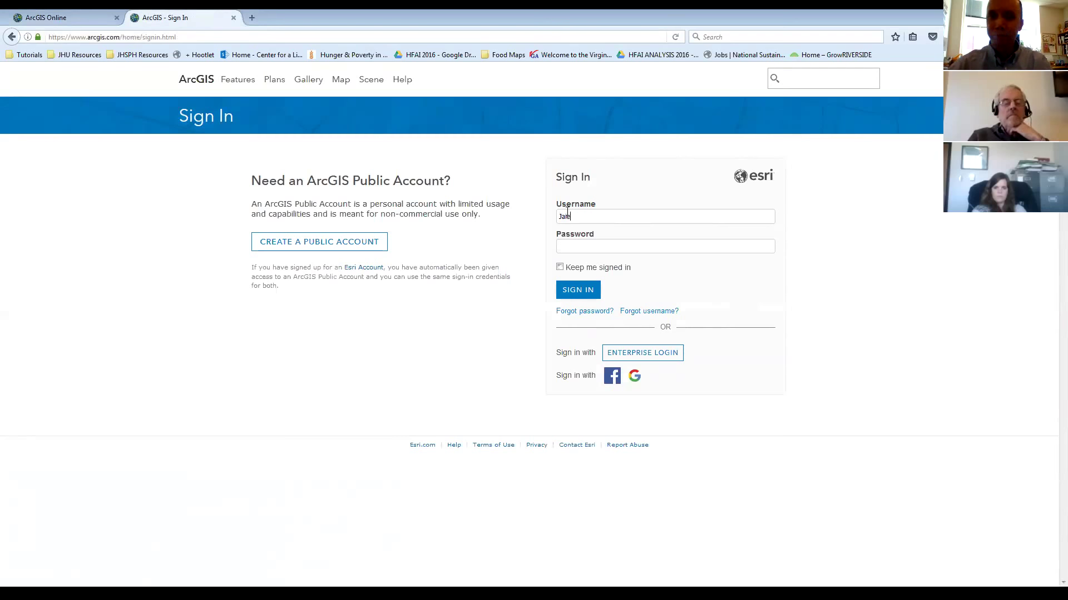
key("BackSpace")
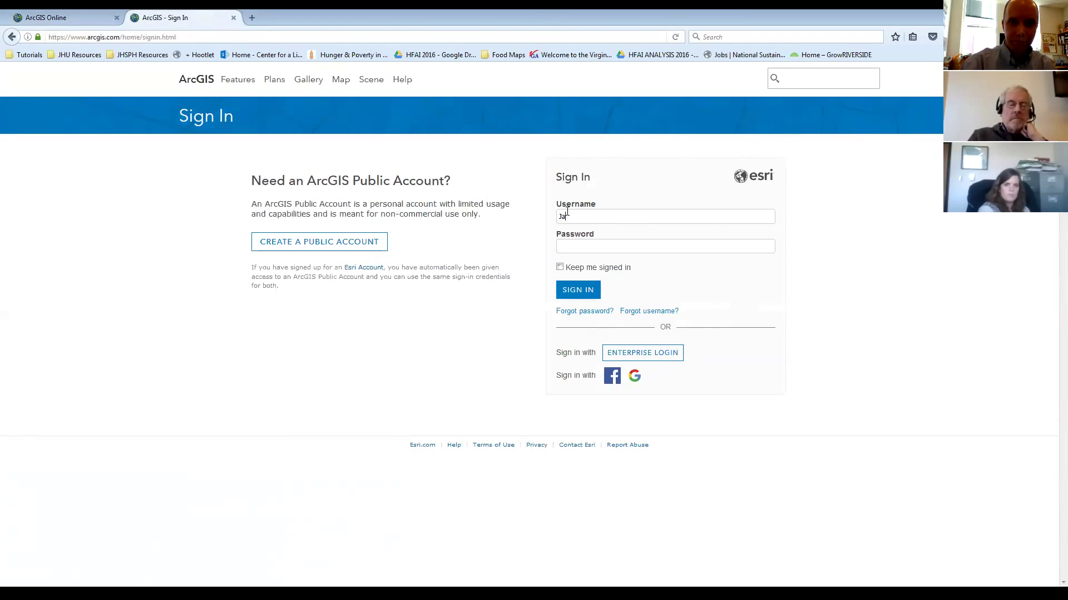
type("mieMaps")
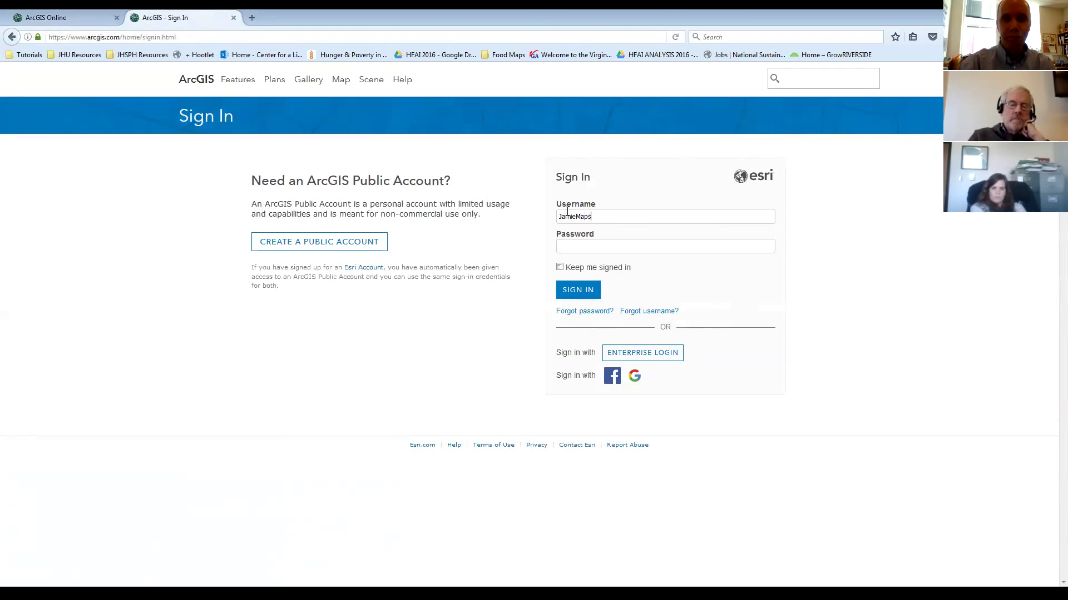
left_click(569, 240)
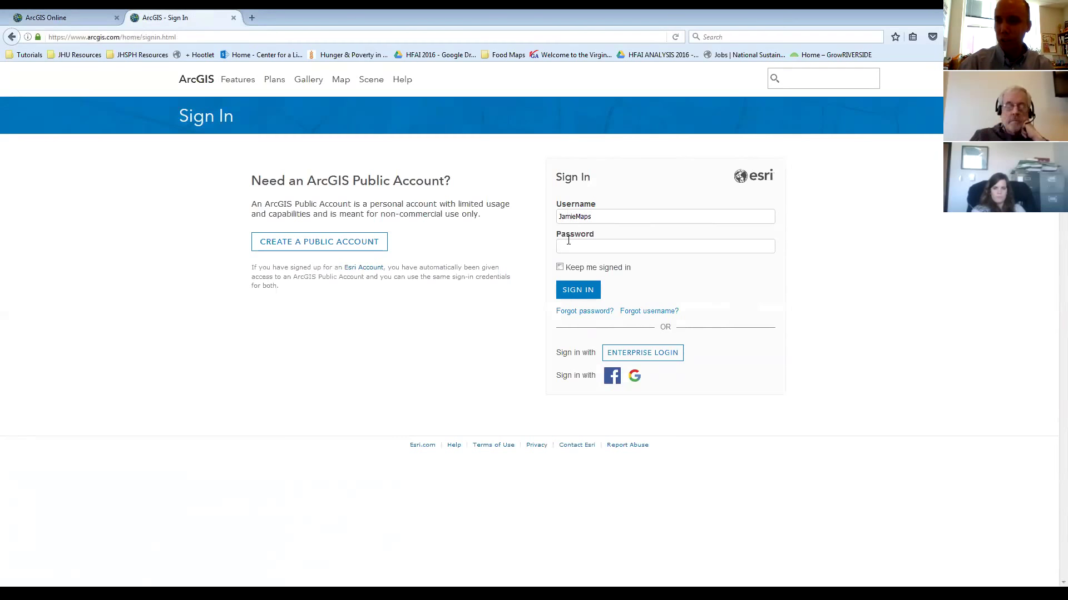
type("•••••")
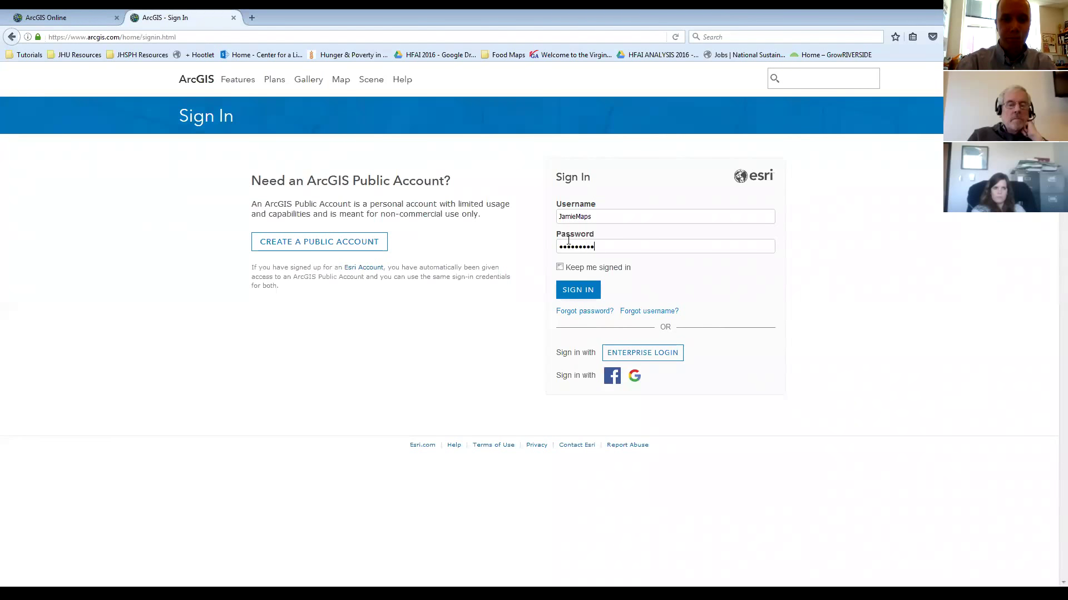
left_click(583, 289)
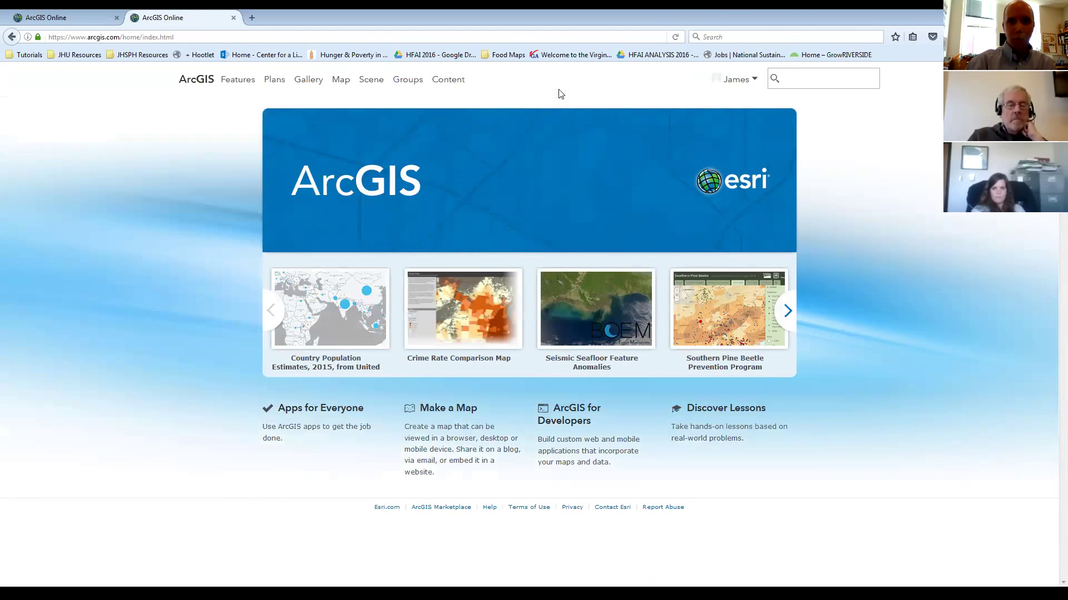
left_click(453, 83)
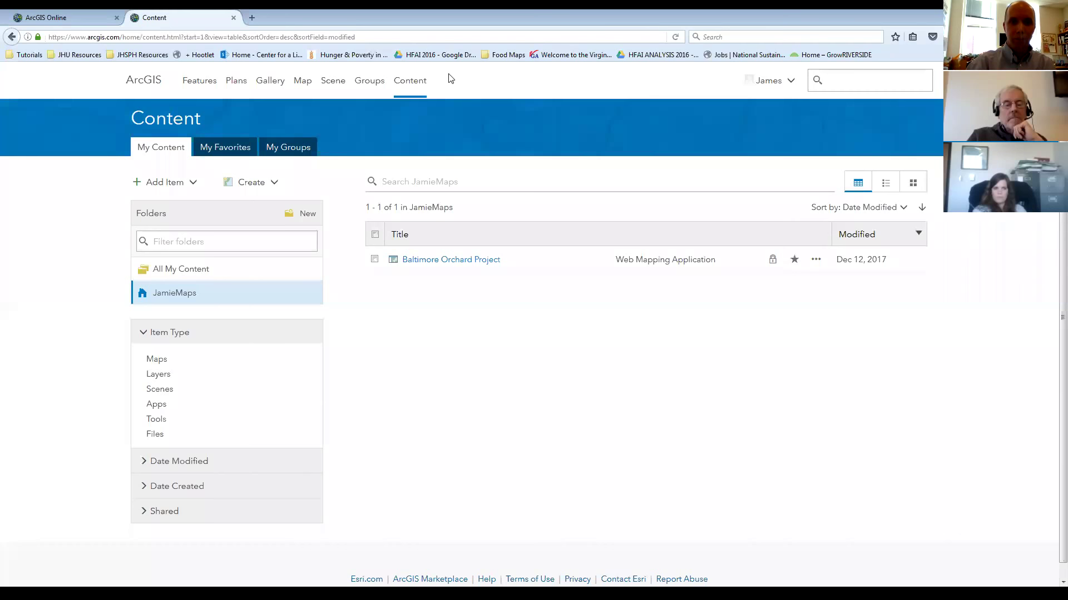
Step: Open the Story Maps site at storymaps.arcgis.com in a new browser tab and go to its app templates
left_click(253, 19)
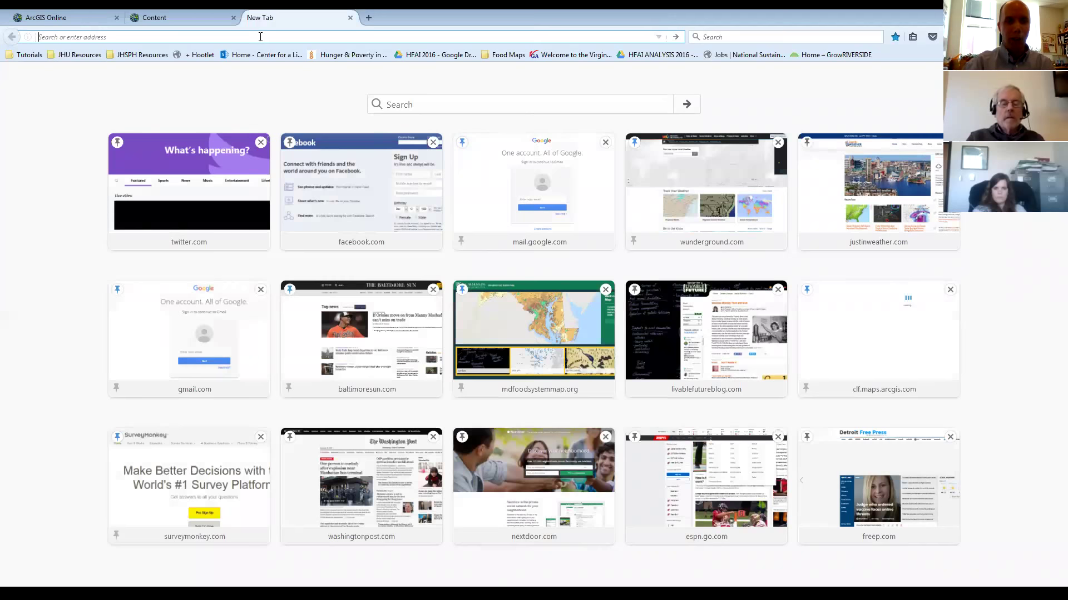
type("st")
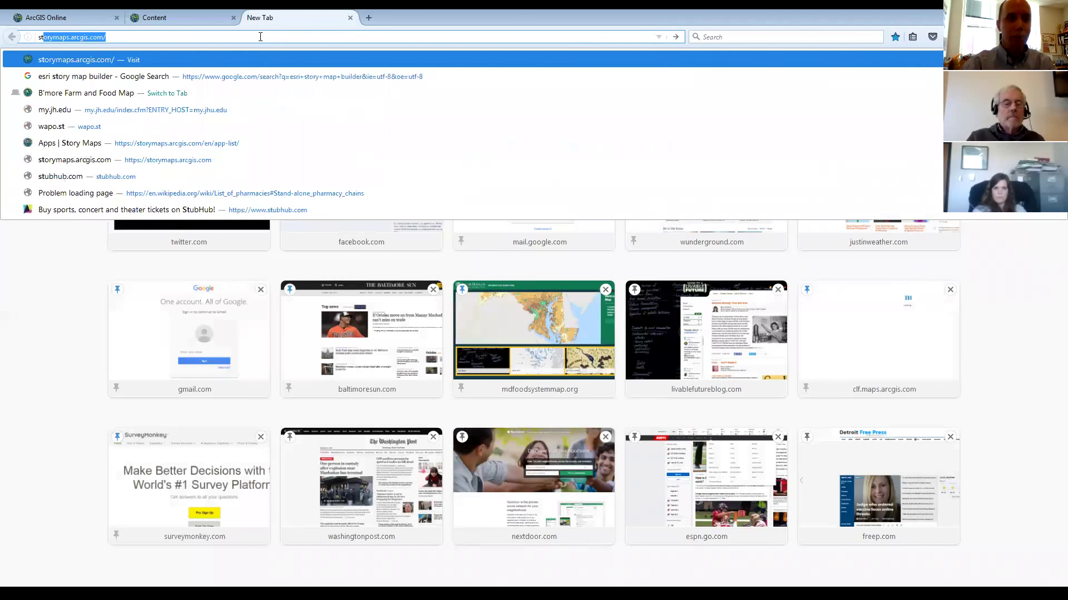
type("ory")
left_click(231, 61)
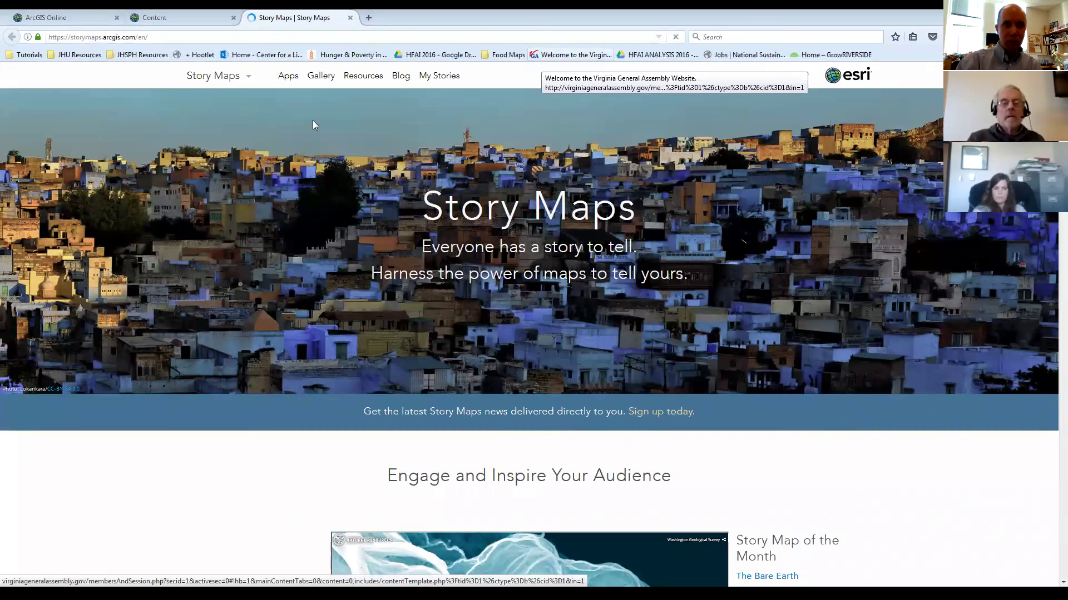
left_click(289, 80)
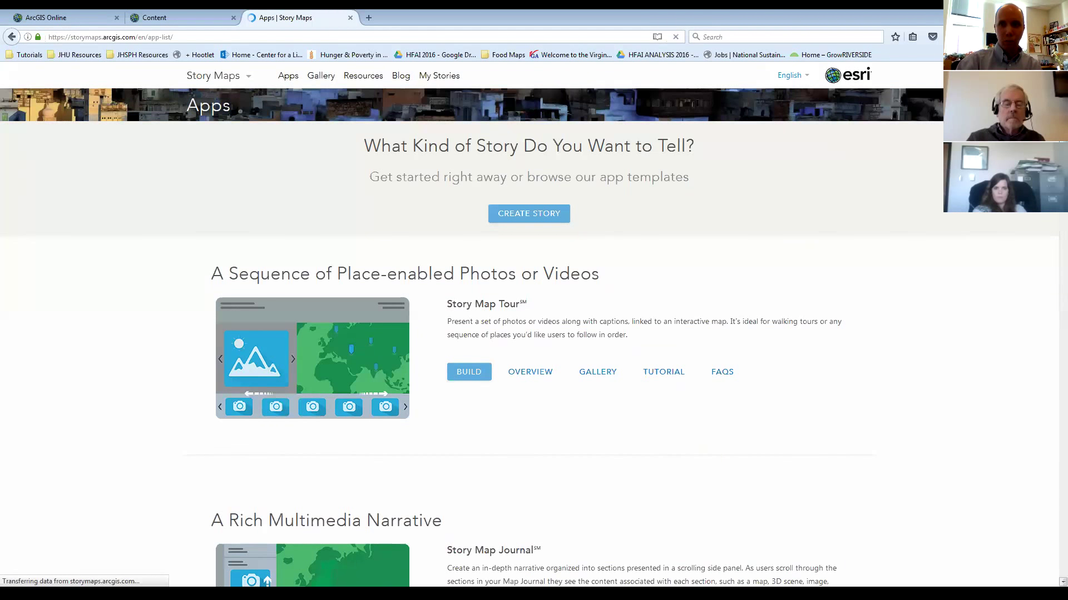
Step: Browse the story map app templates and start building a Story Map Journal with the Side Panel layout
scroll(530, 323, "down", 3)
scroll(471, 314, "down", 3)
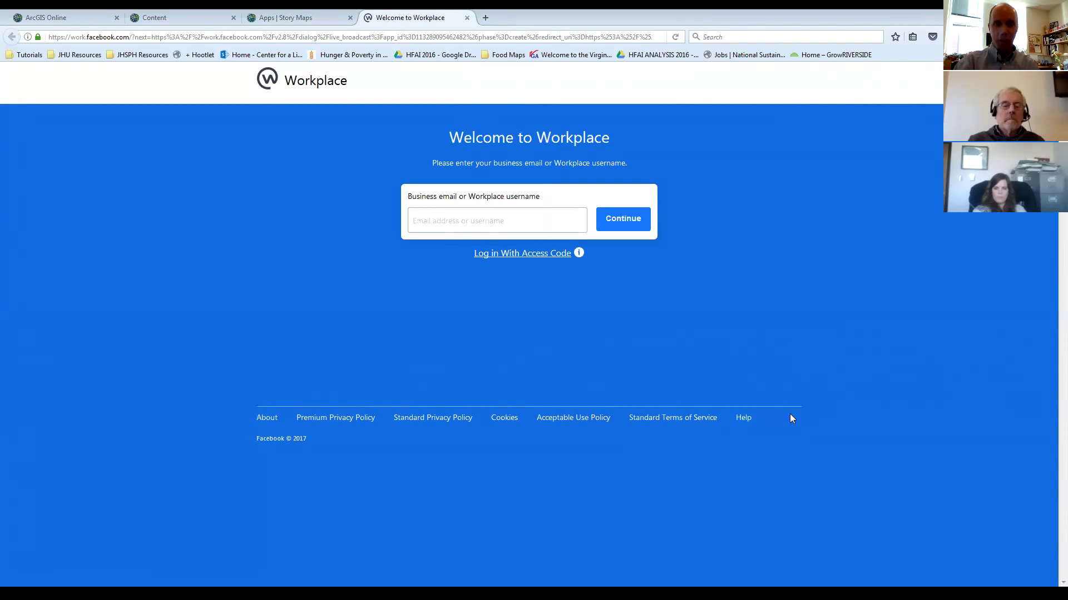
left_click(288, 21)
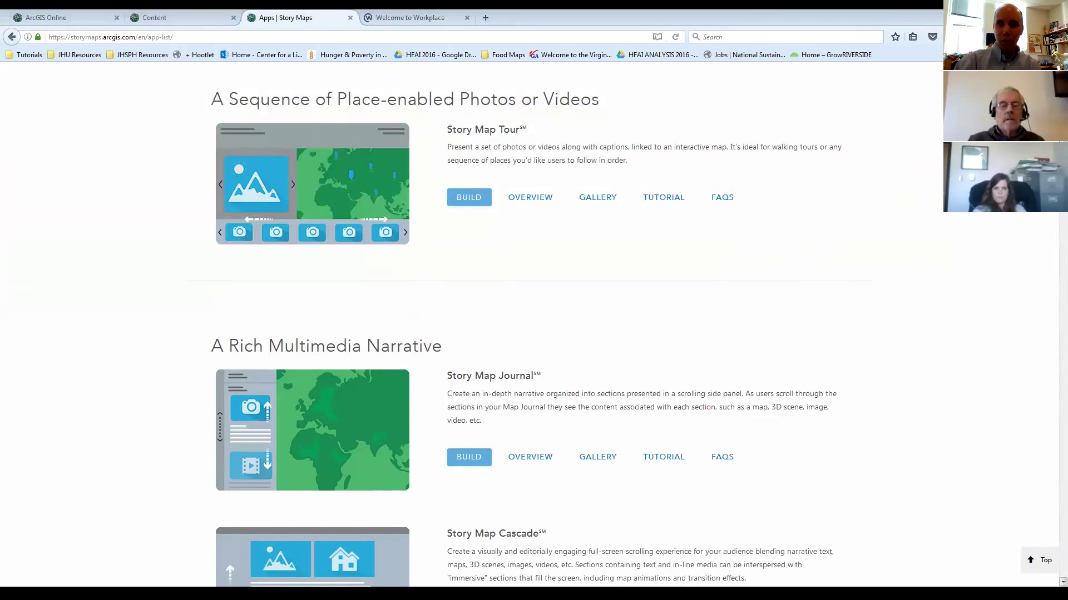
scroll(529, 322, "down", 2)
scroll(528, 323, "up", 5)
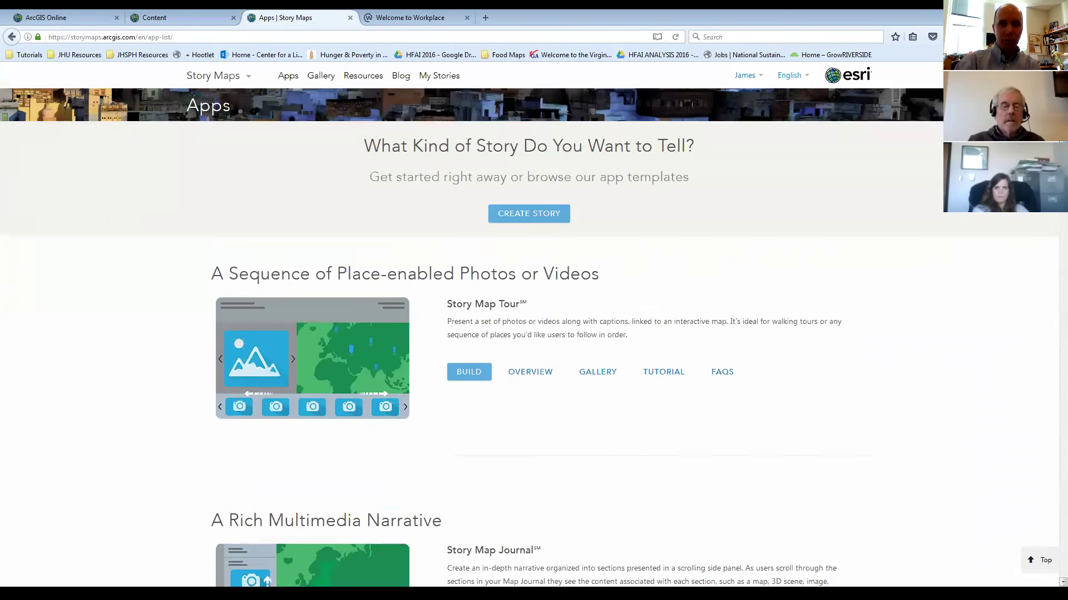
scroll(529, 322, "down", 2)
scroll(529, 322, "down", 3)
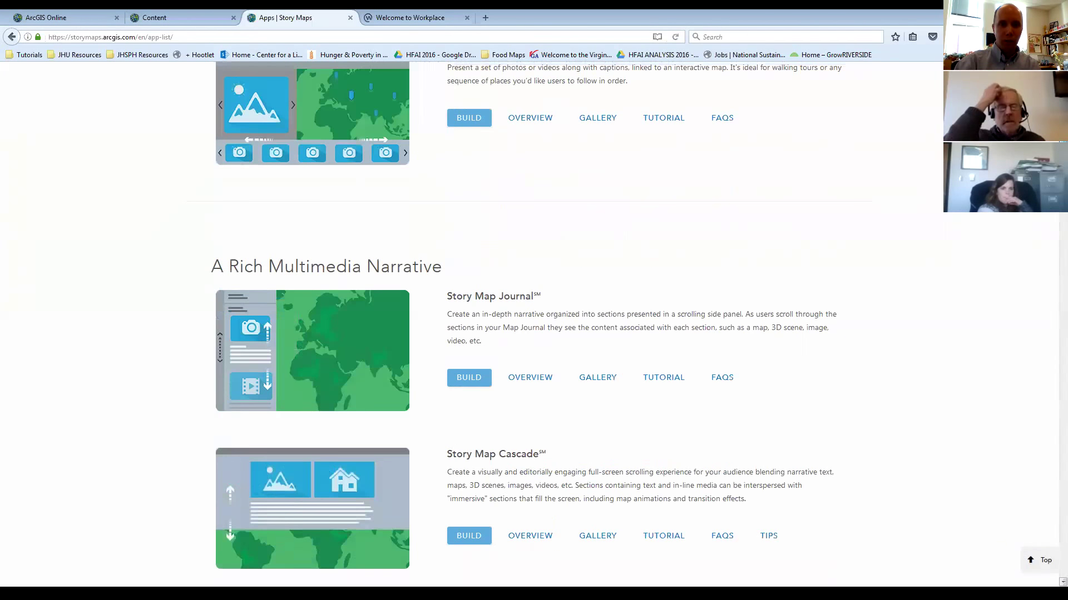
left_click(474, 373)
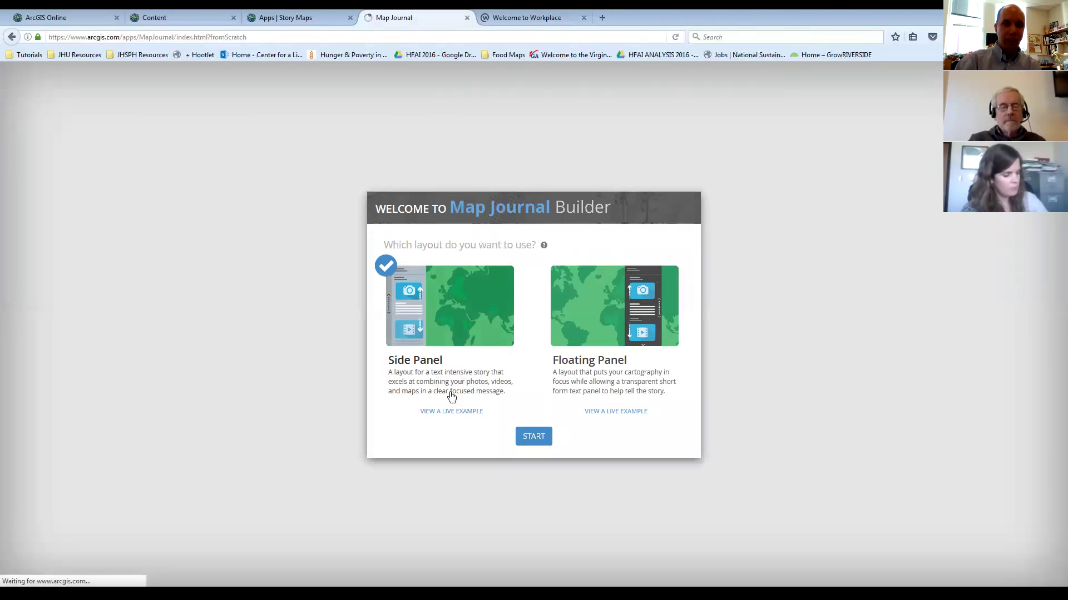
left_click(524, 439)
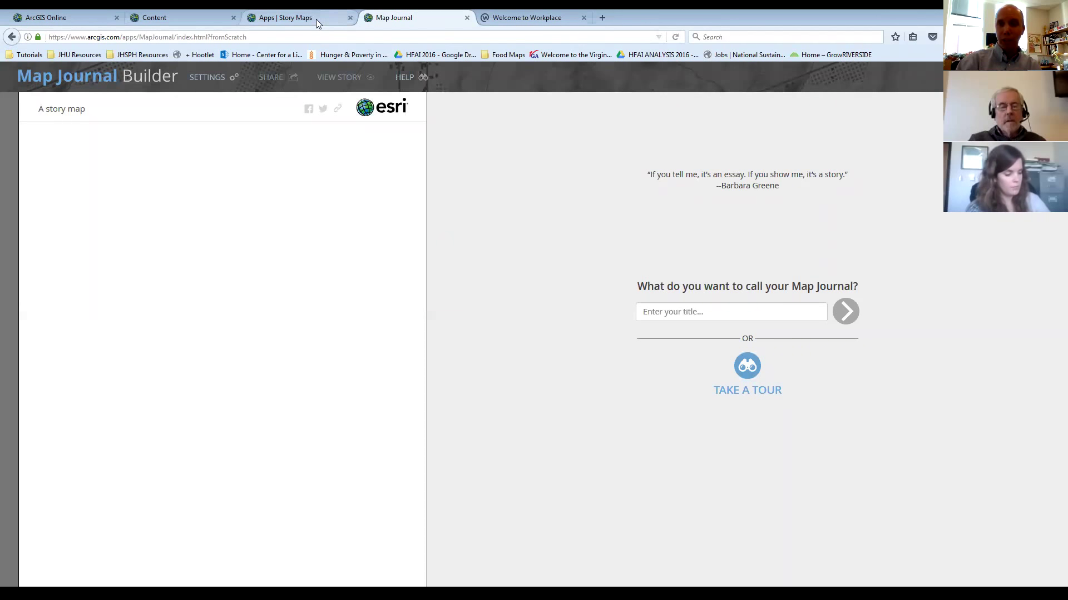
Step: Return to the account's ArcGIS content list
left_click(206, 17)
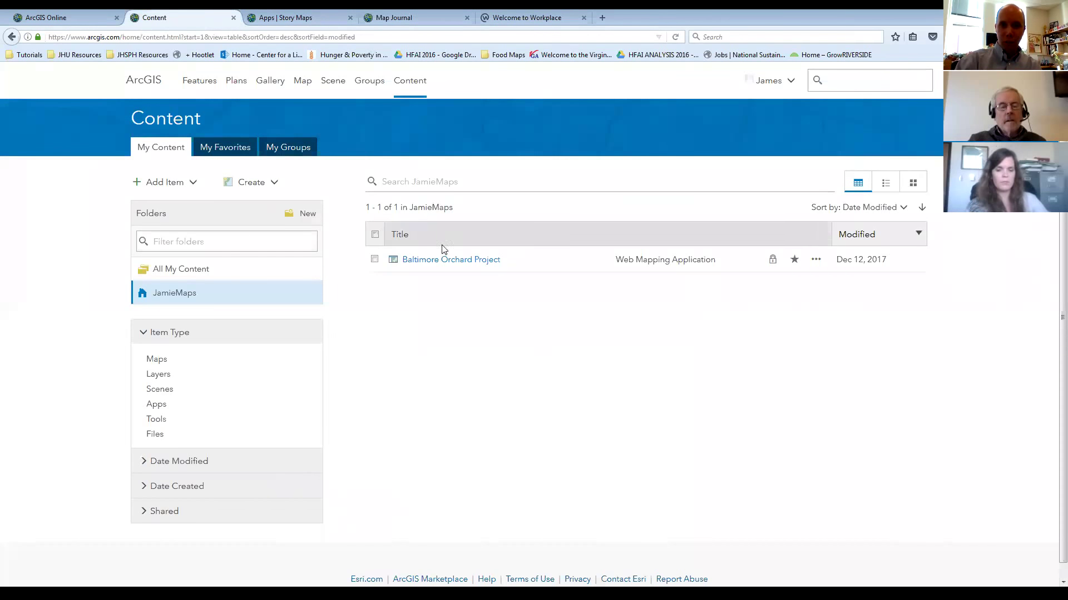